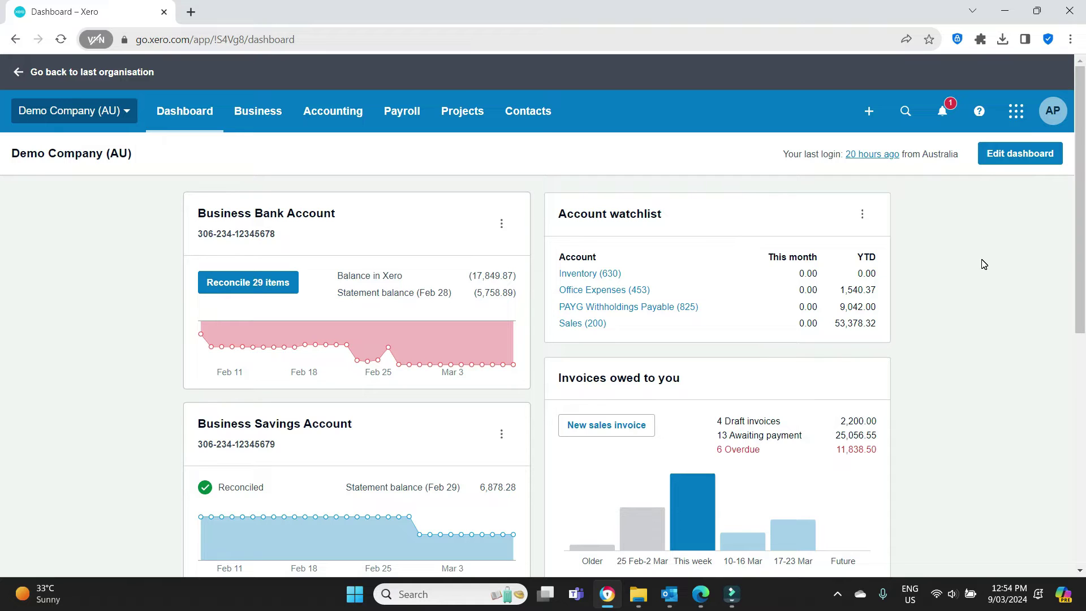
Step: Open the amortisation schedule to read repayment 1: $1,143.17 principal, $230.55 interest, $8.00 fee
click(700, 597)
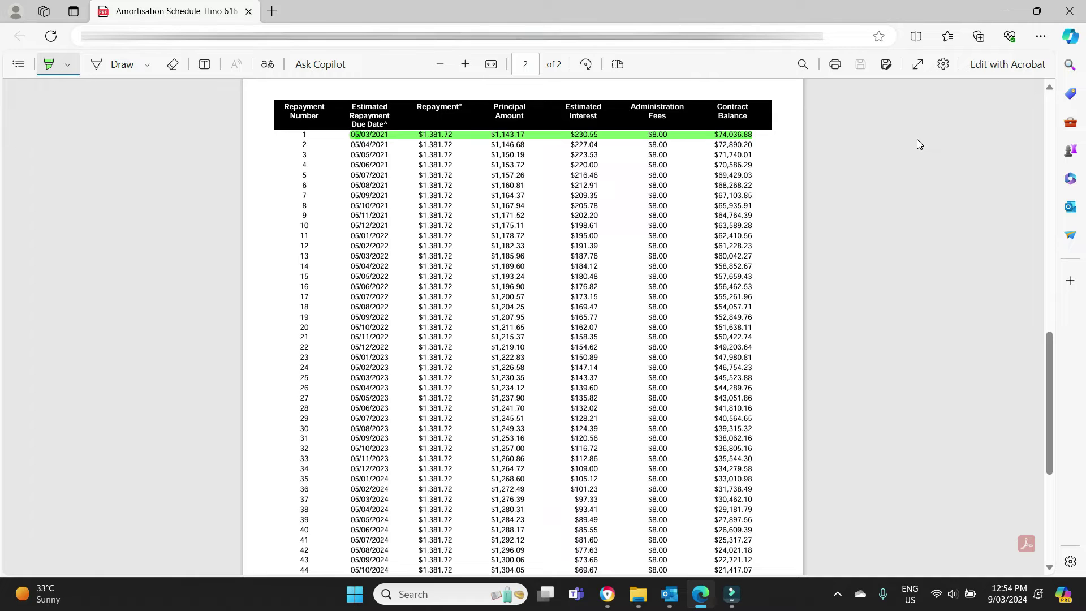
Step: Open the Business Bank Account reconciliation and compare the Vehicle Finance line with the schedule
click(608, 603)
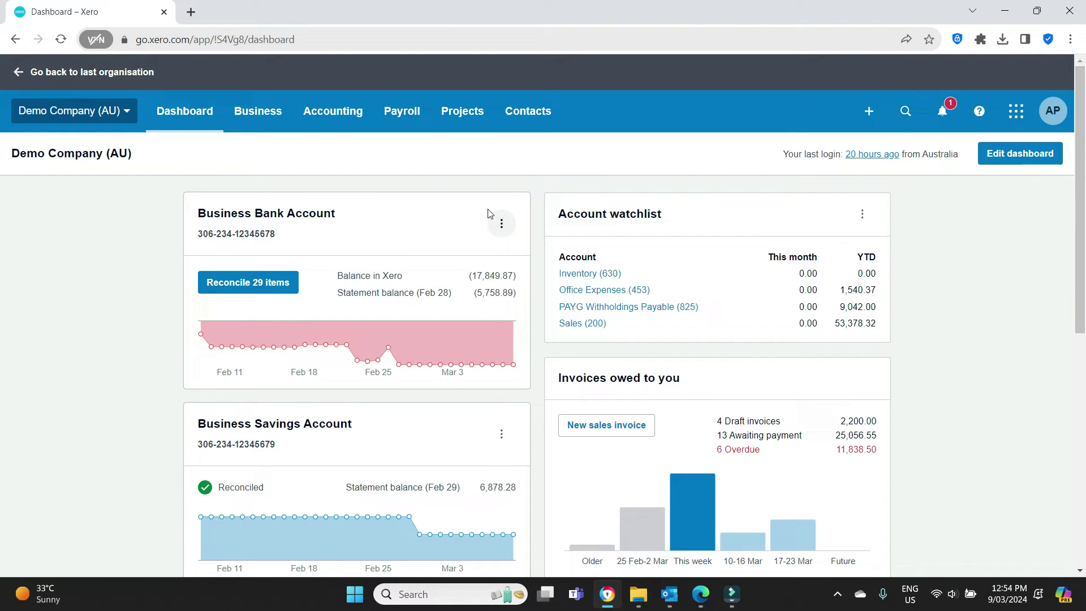
click(263, 290)
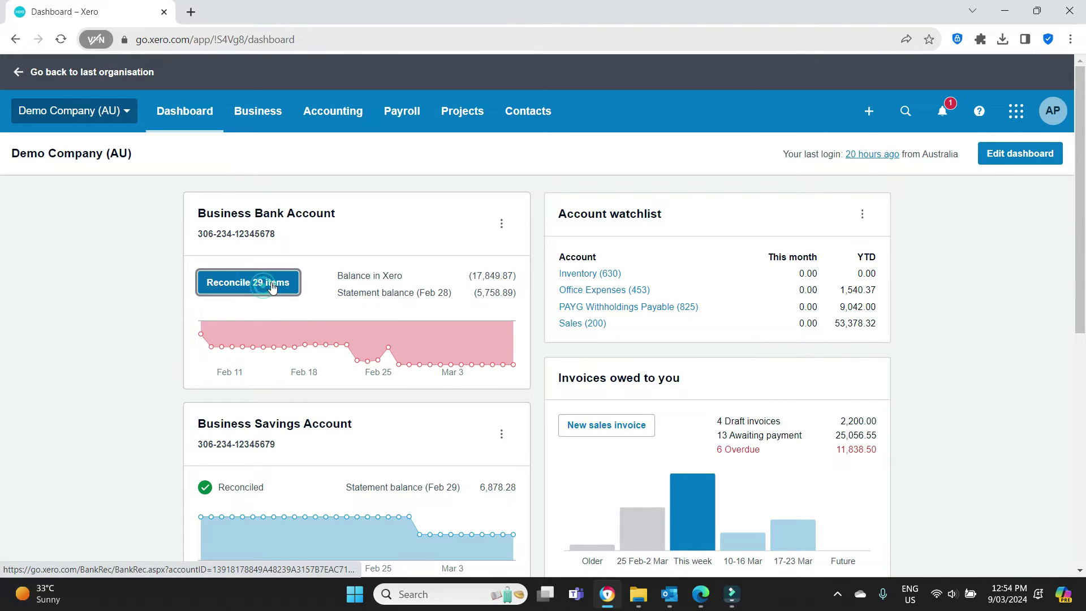
scroll(307, 269, down, 2)
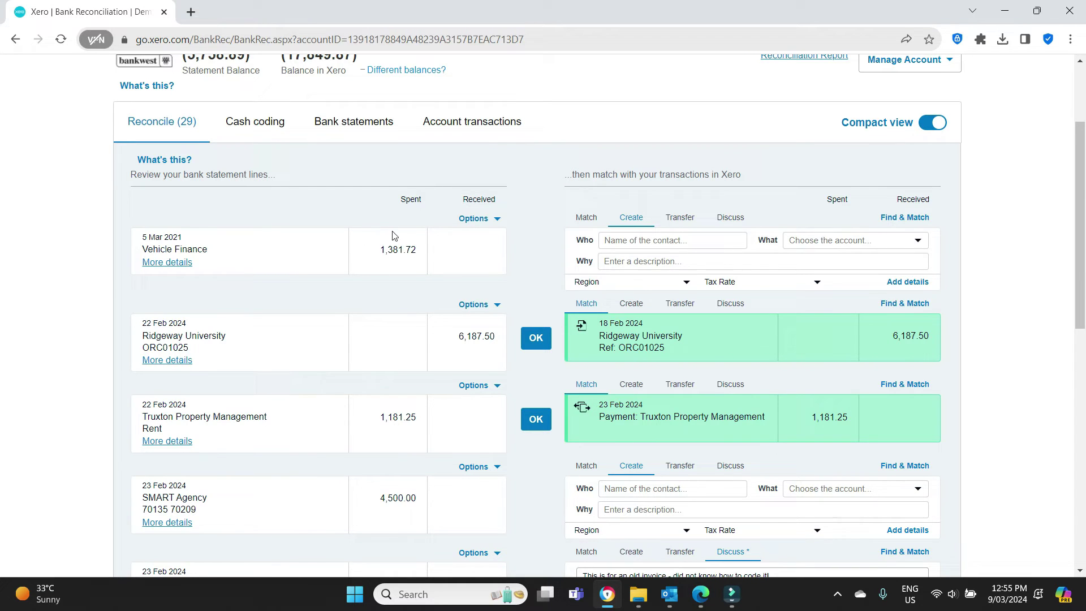
key(alt+Tab)
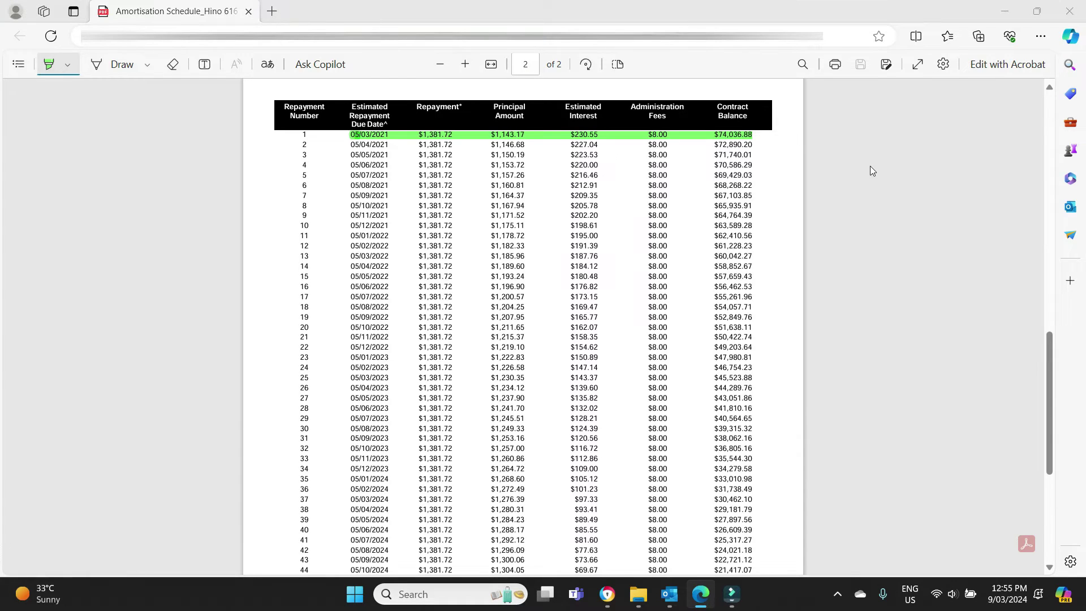
key(alt+Tab)
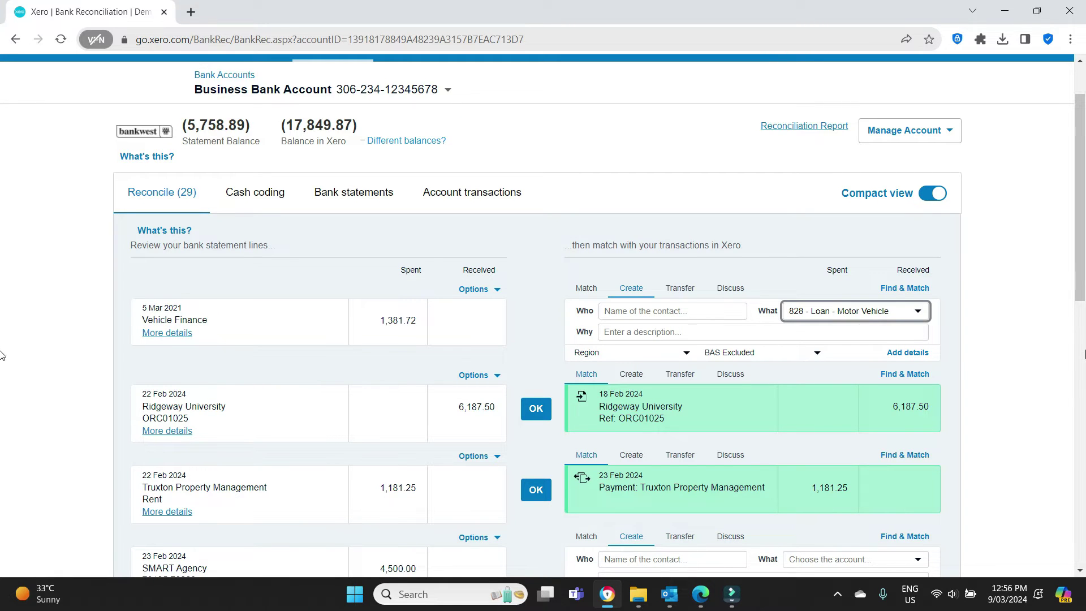
click(619, 310)
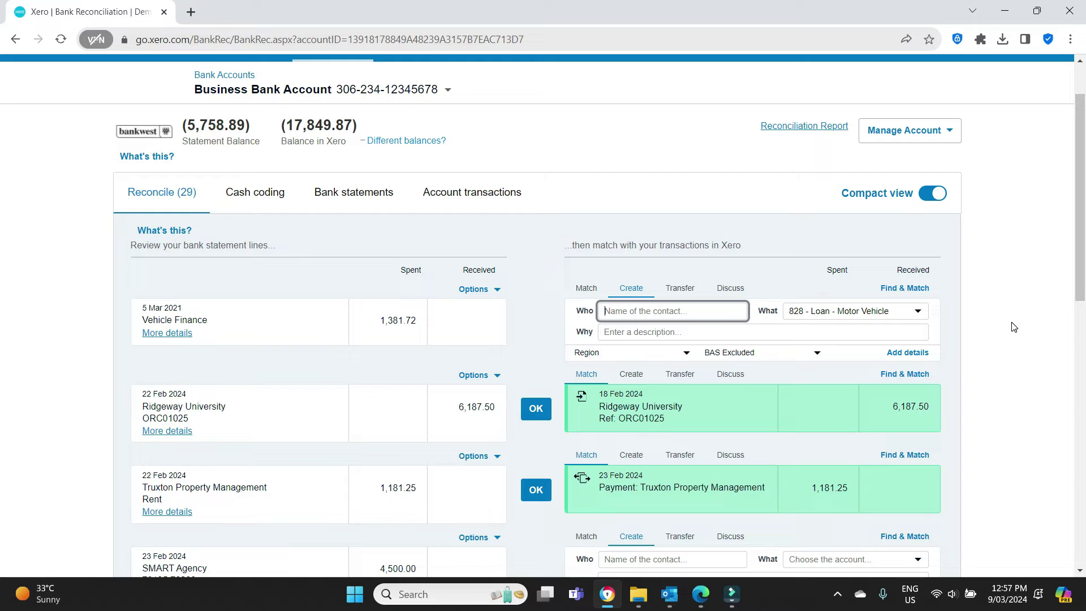
Step: Expand the Vehicle Finance payment and create Finance Coy as its new contact
click(907, 352)
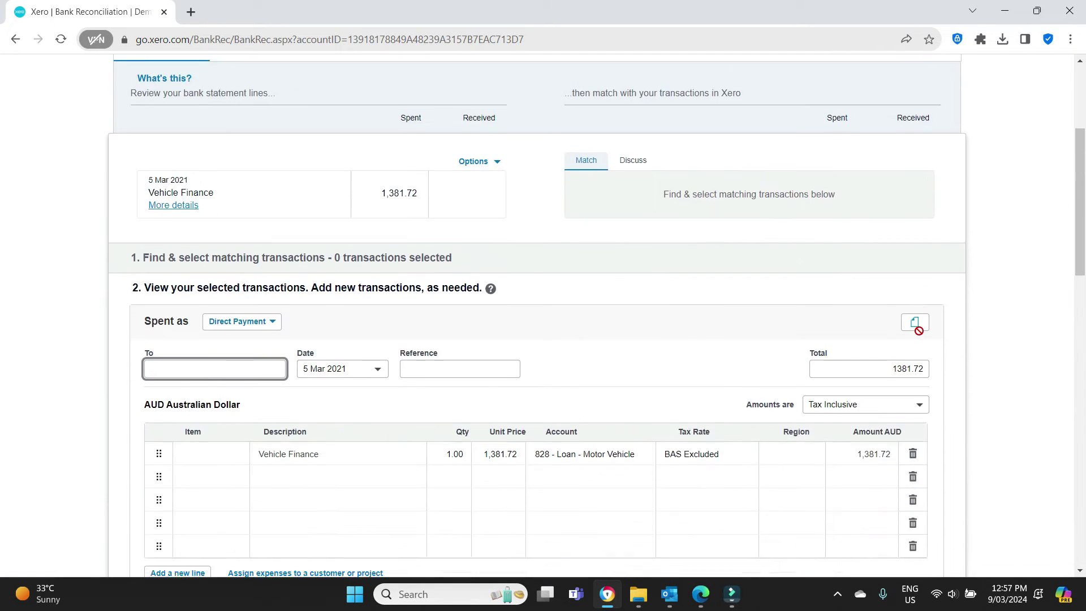
text(Fla)
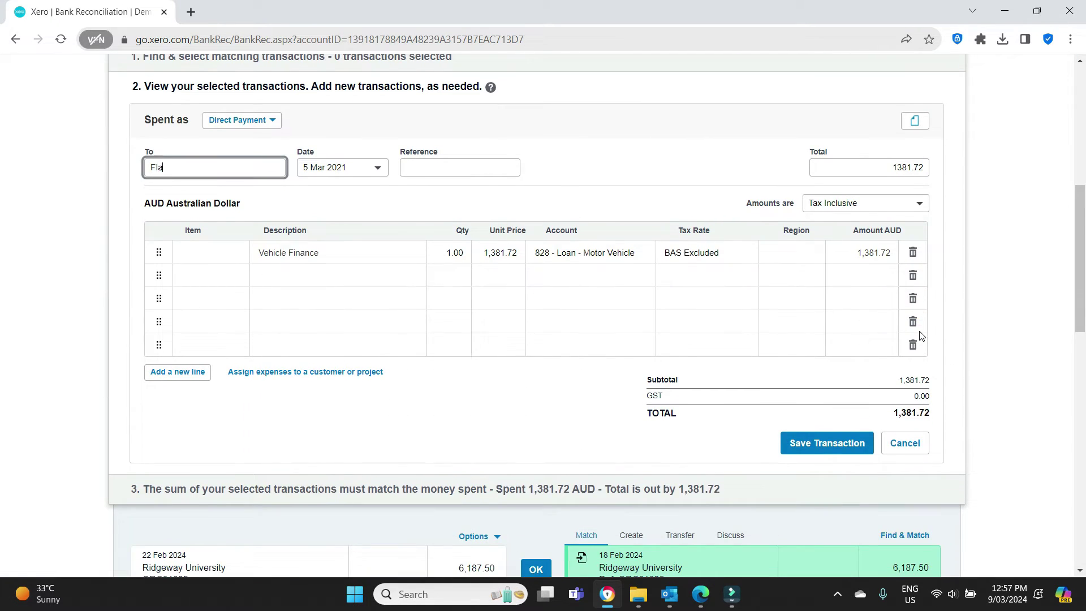
key(BackSpace)
key(BackSpace)
text(inance Coy)
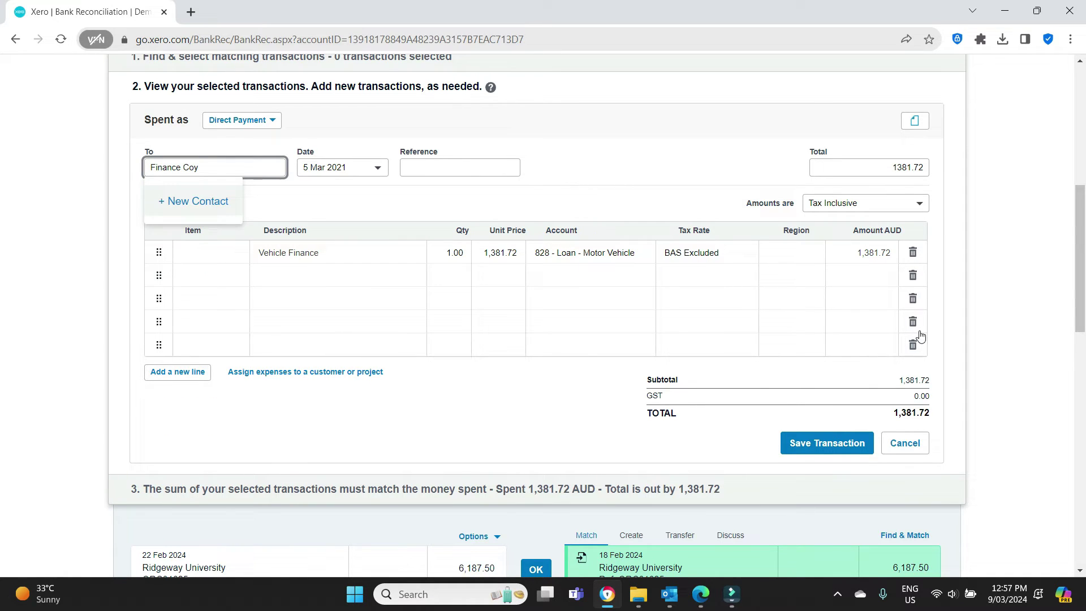
click(207, 203)
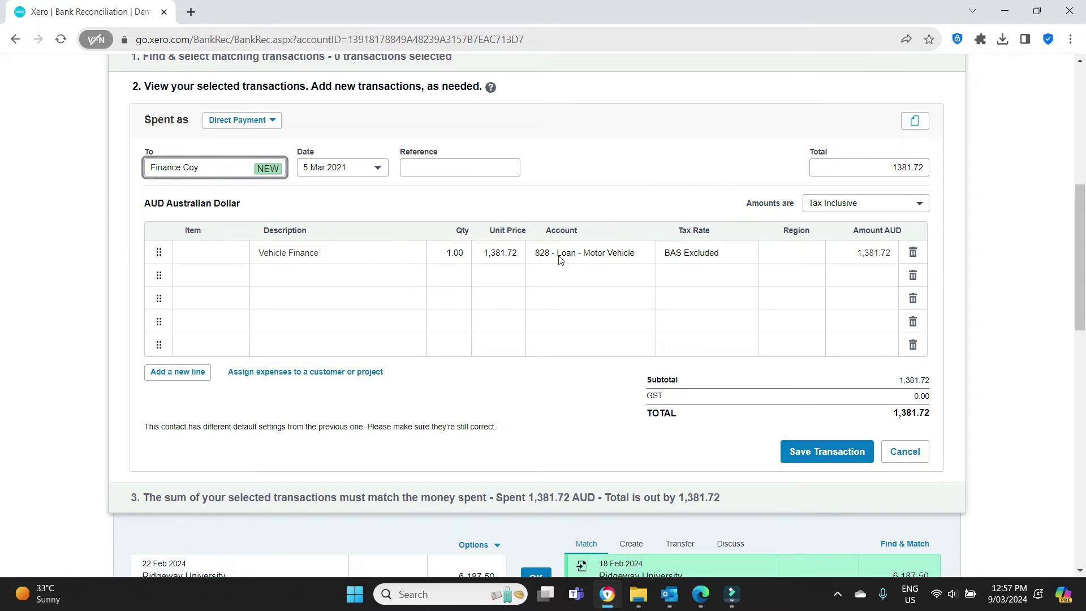
Step: Describe the first line as 'Principal pay down' with quantity 1
click(376, 258)
text(Loan pay down)
key(Tab)
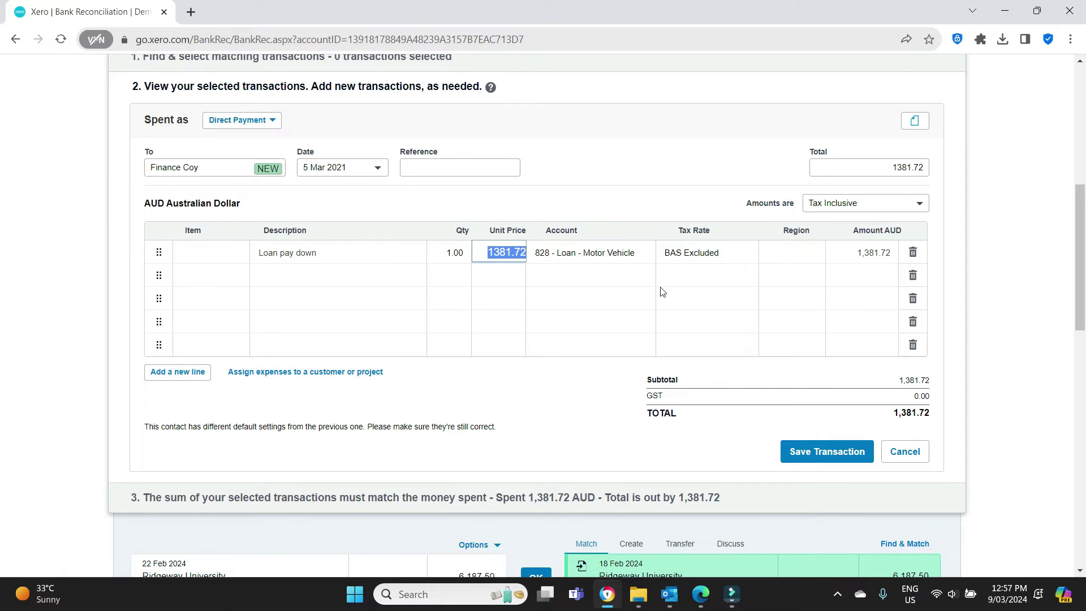
key(Tab)
click(331, 255)
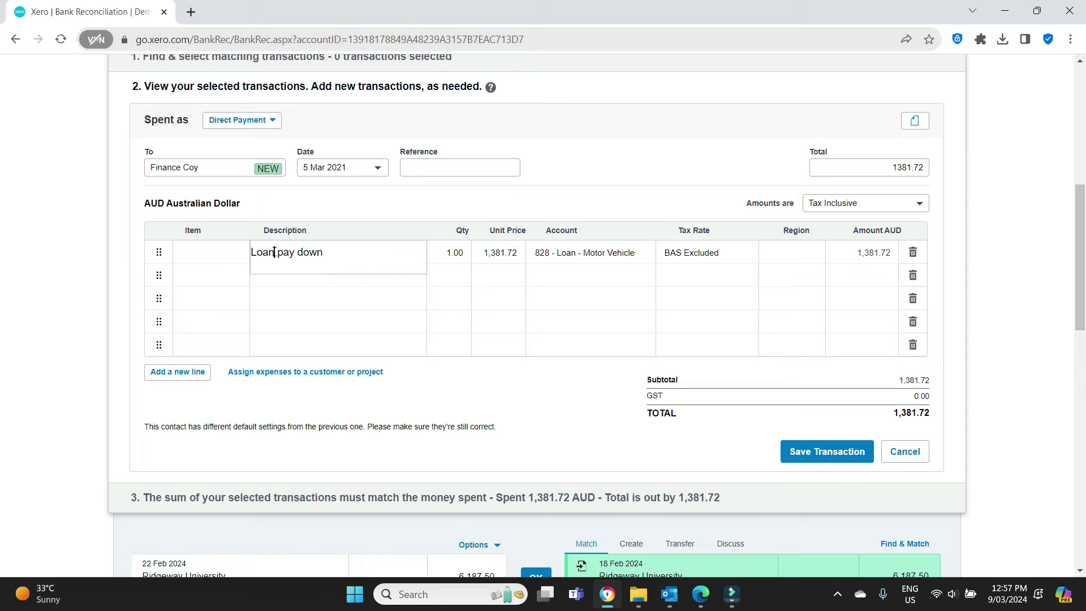
drag(274, 253, 223, 257)
text(Principal)
Step: Enter unit price 1,143.17 from the schedule, keeping account 828 - Loan - Motor Vehicle
click(695, 602)
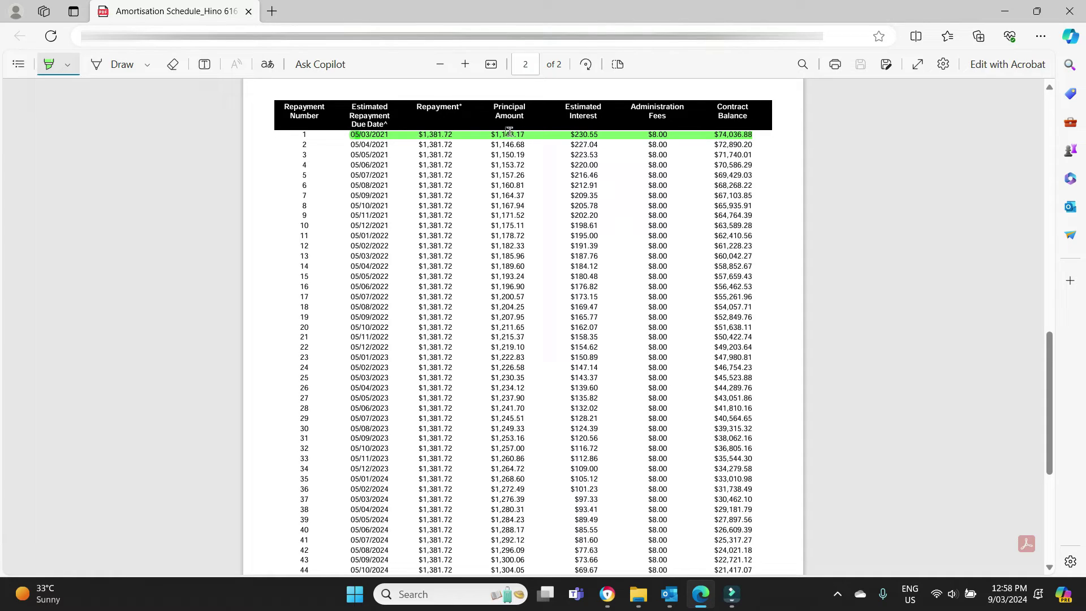
key(alt+Tab)
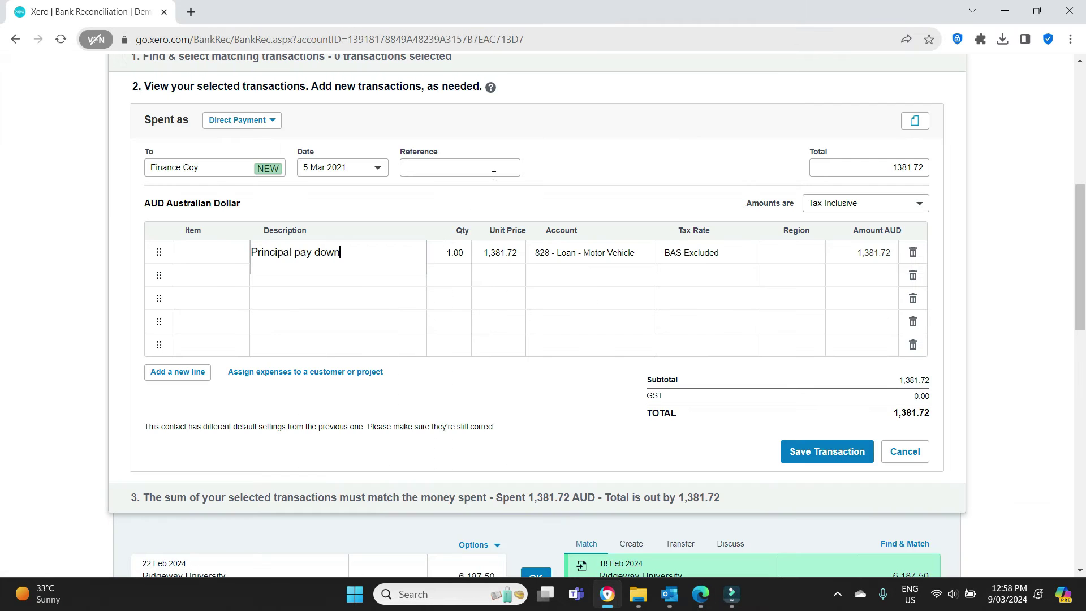
click(491, 252)
text(114)
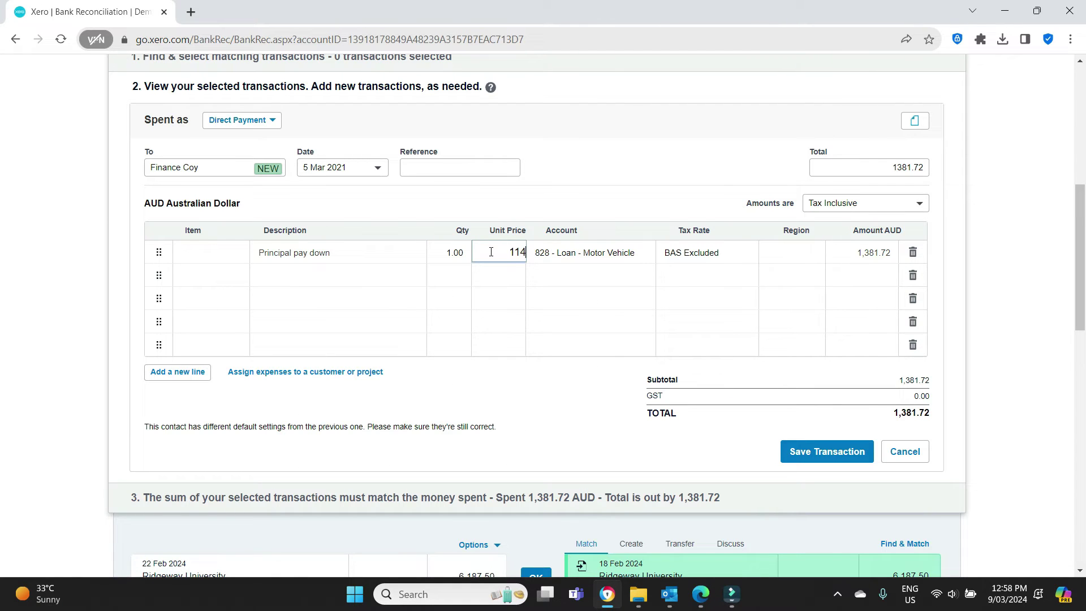
text(3.17)
click(547, 258)
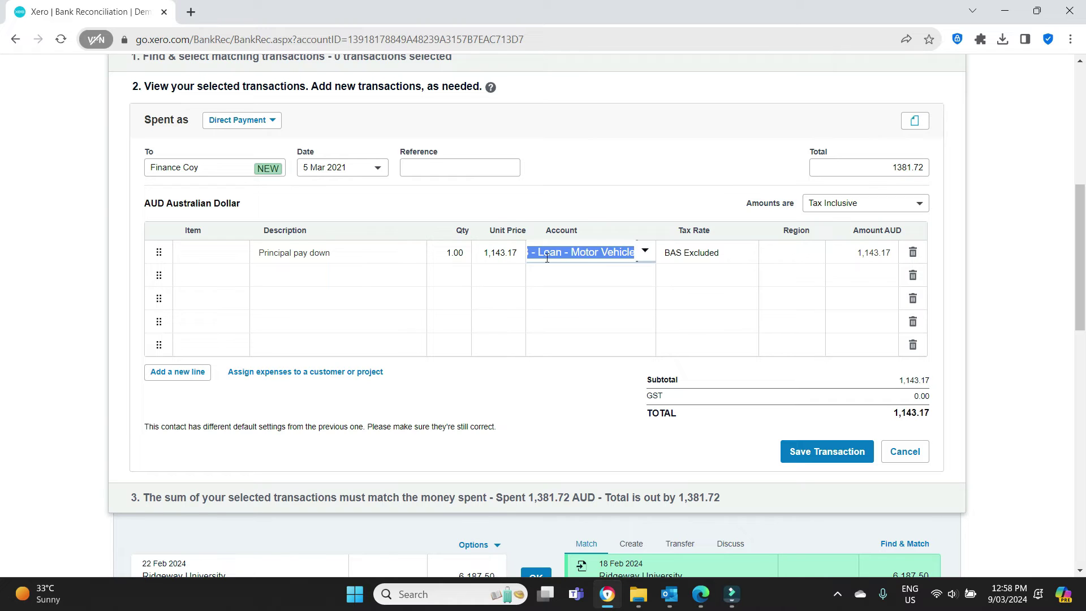
key(Tab)
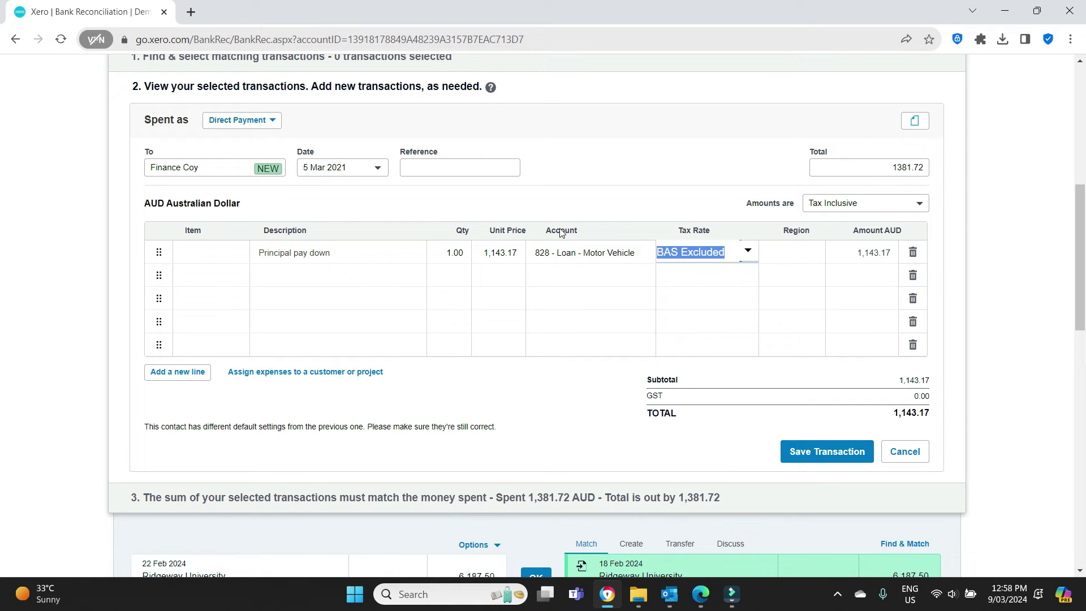
Step: Add an 'Interest' line with quantity 1 and unit price 230.55 from the schedule
click(296, 279)
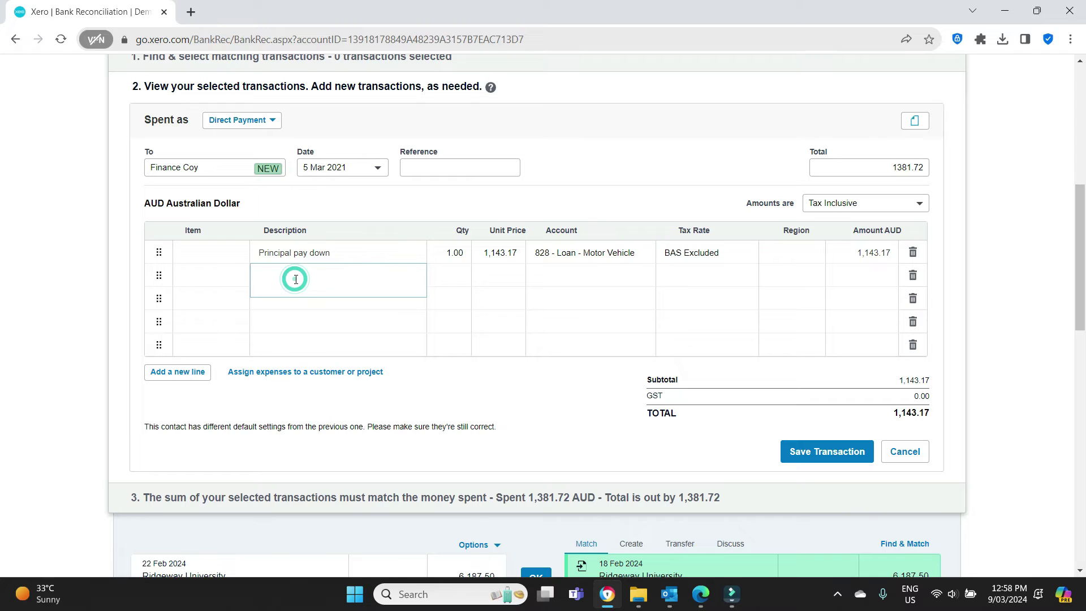
text(Interest)
key(Tab)
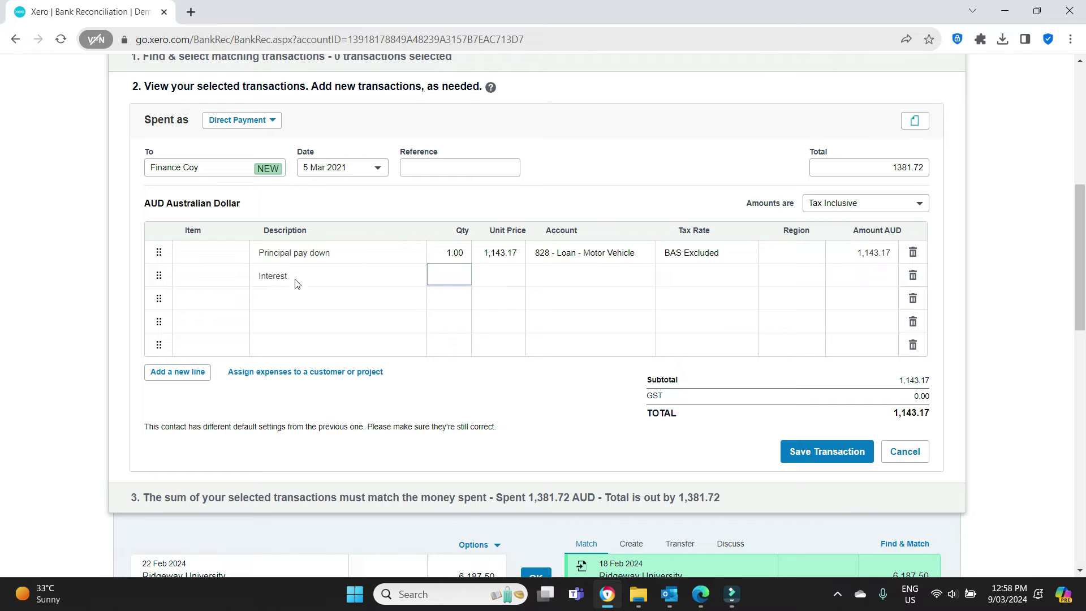
key(Tab)
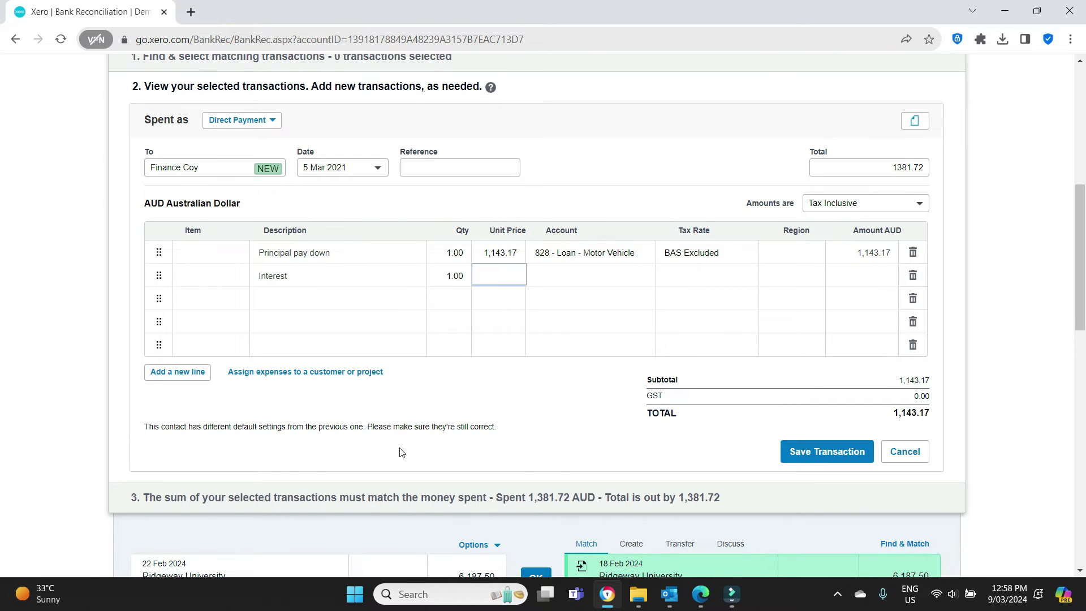
click(703, 593)
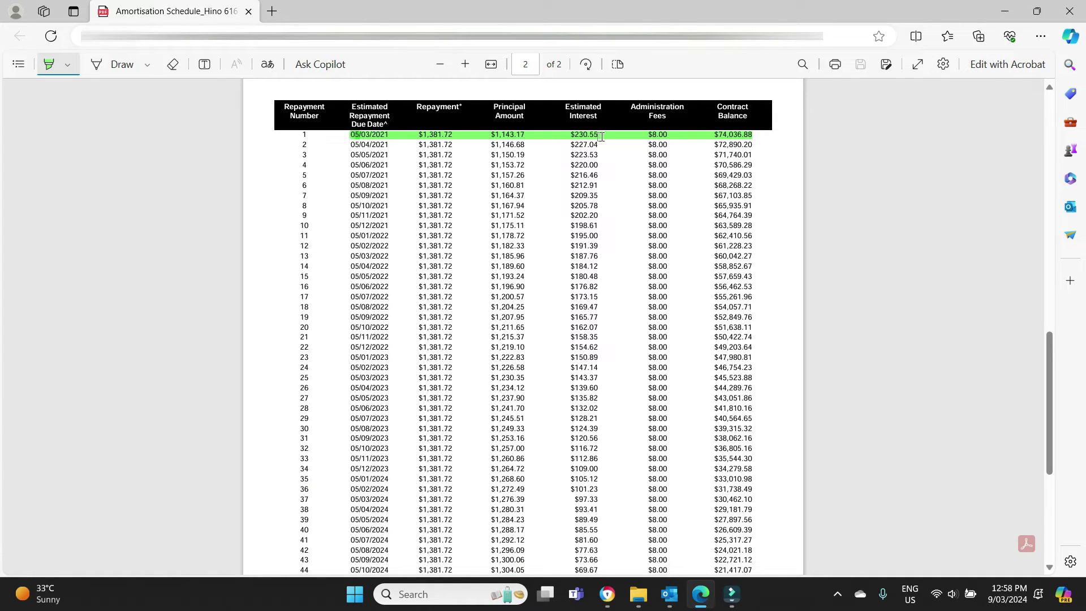
key(alt+Tab)
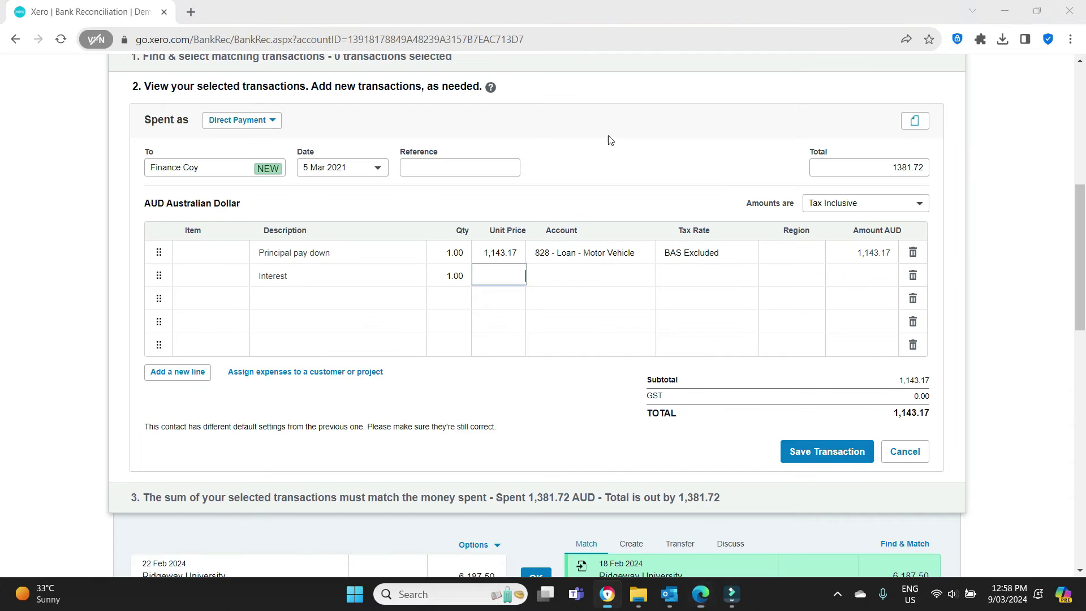
text(230.55)
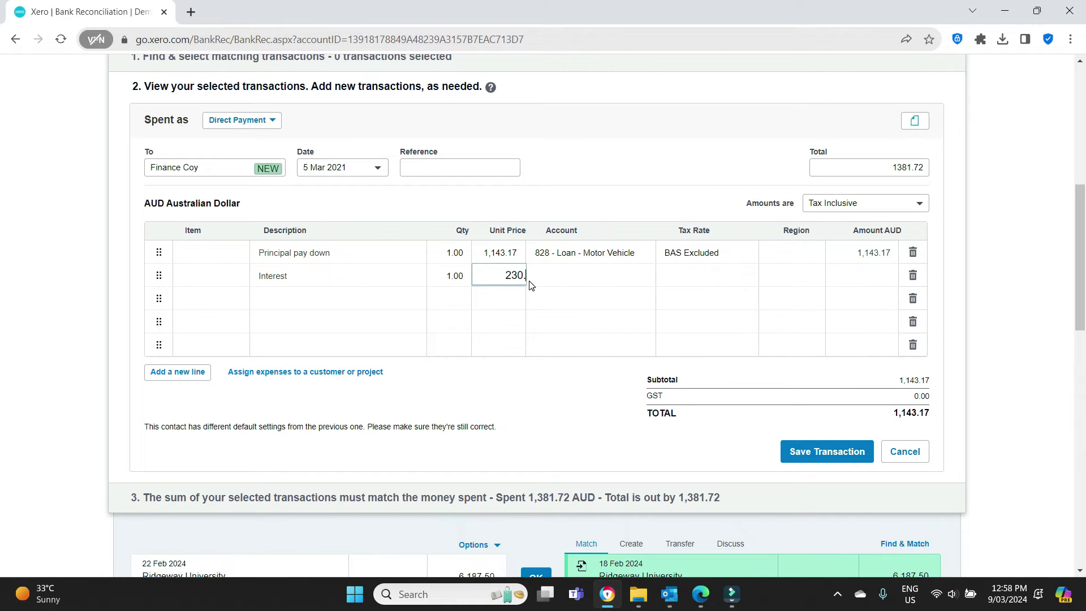
click(530, 280)
Step: Code the interest line to 437 - Interest Expense with GST Free Expenses tax
text(i)
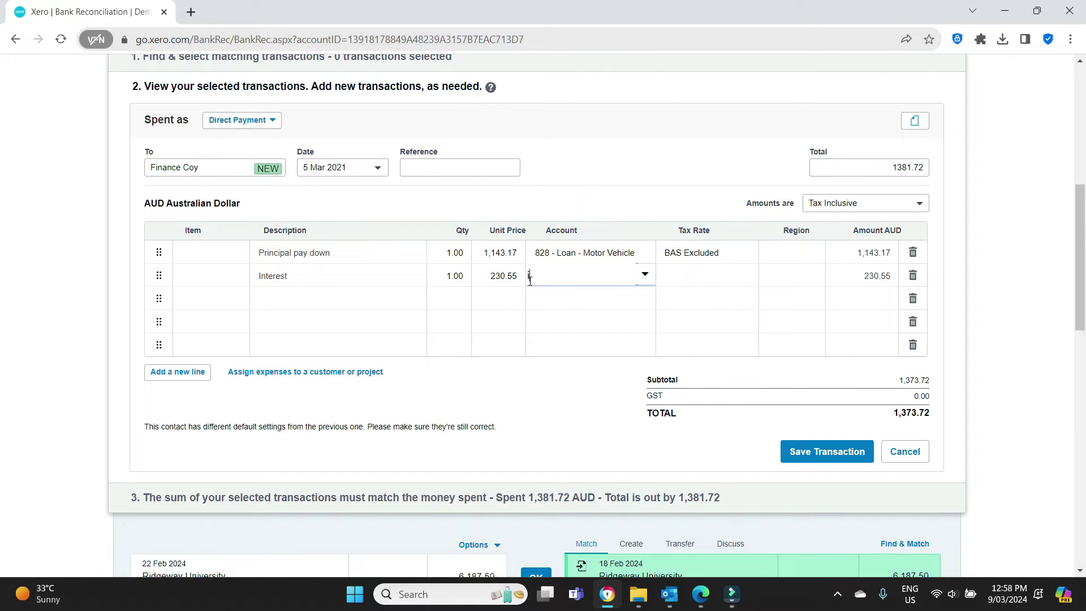
text(nt)
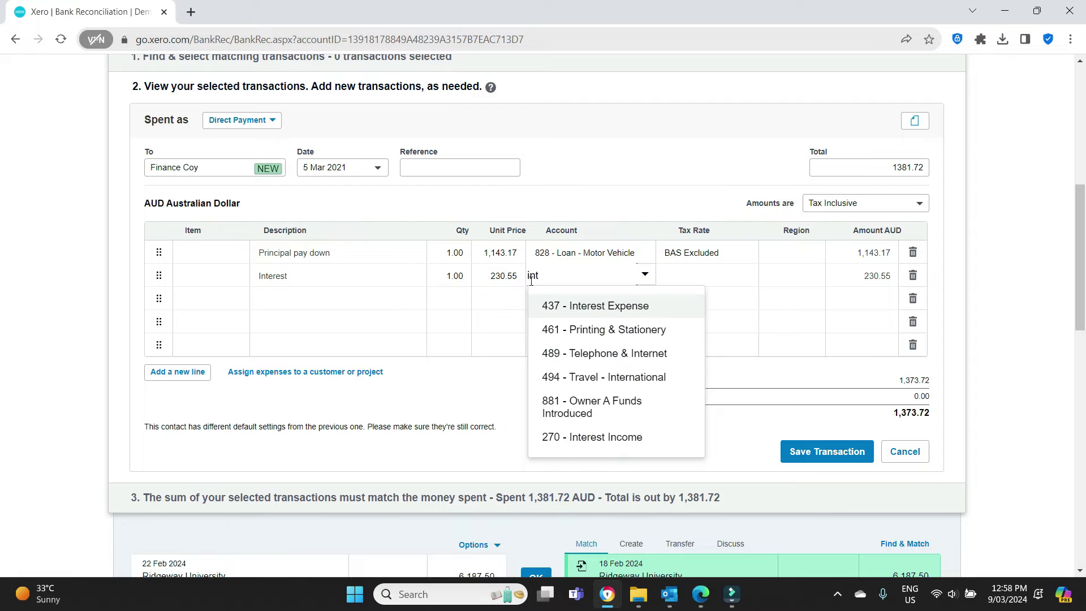
click(629, 305)
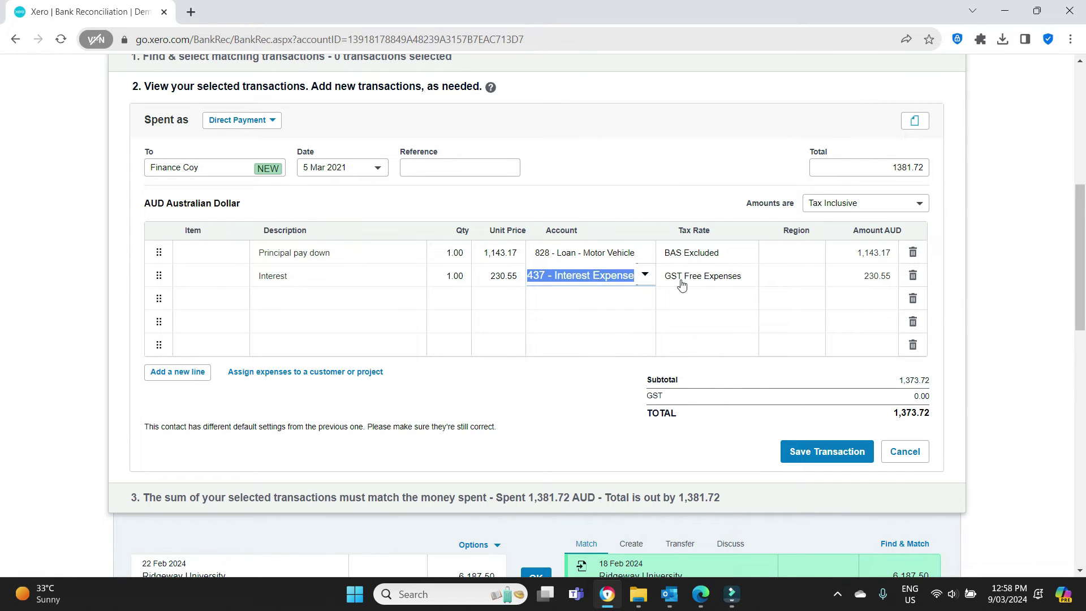
key(Tab)
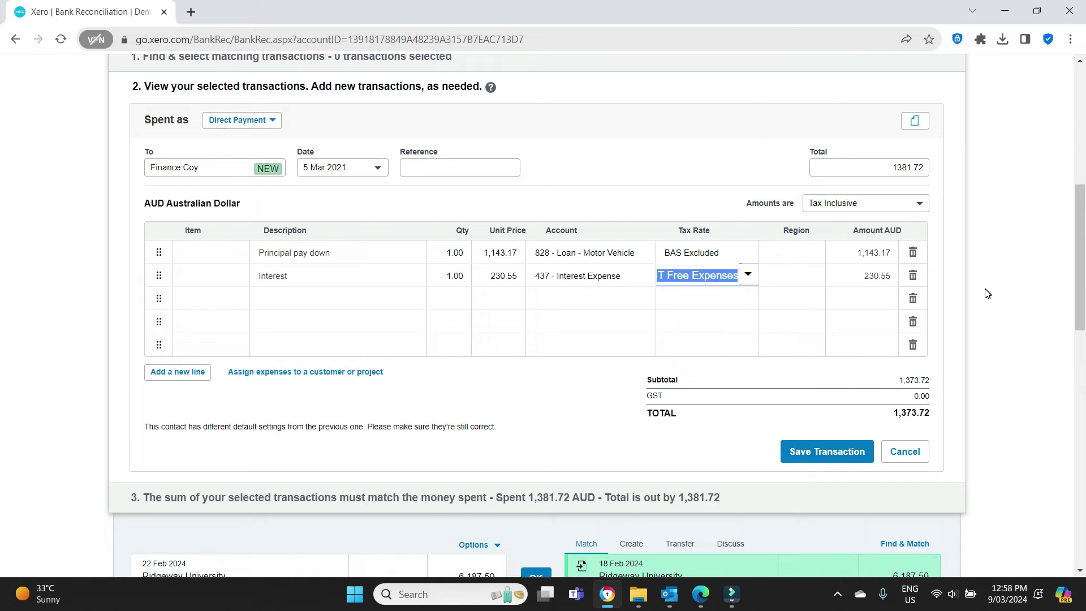
key(Return)
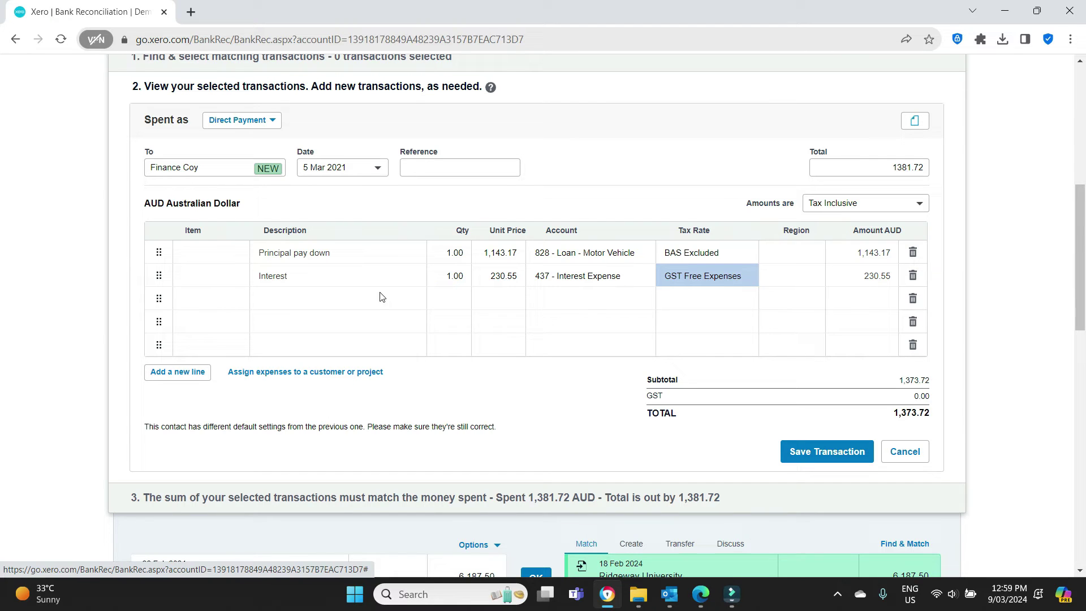
Step: Add a third line 'Admin fee' with quantity 1 and unit price 8.00
click(325, 304)
text(Adm)
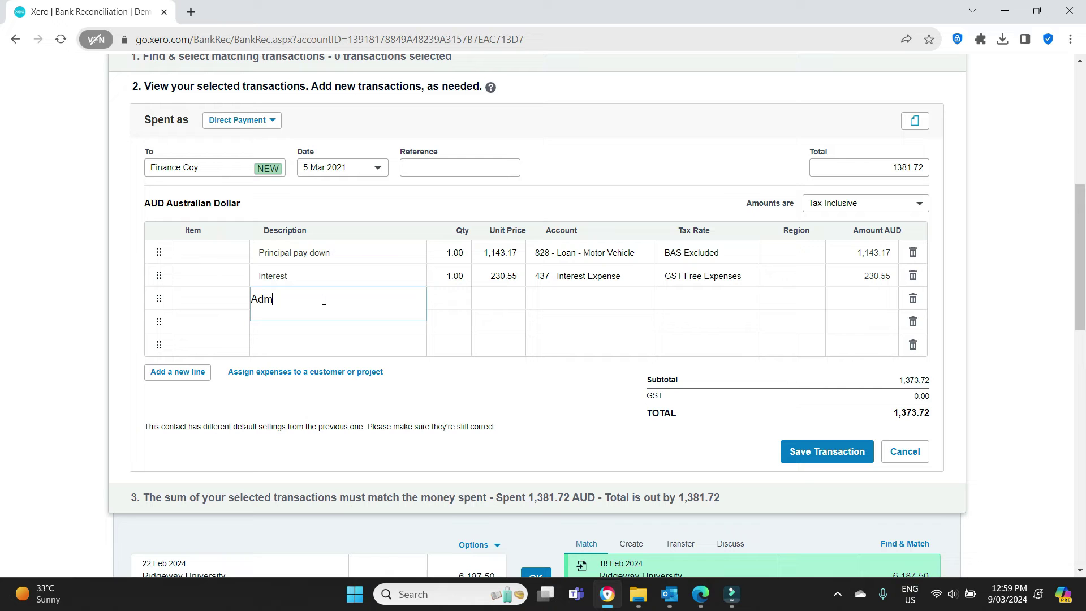
text(in fee)
key(Tab)
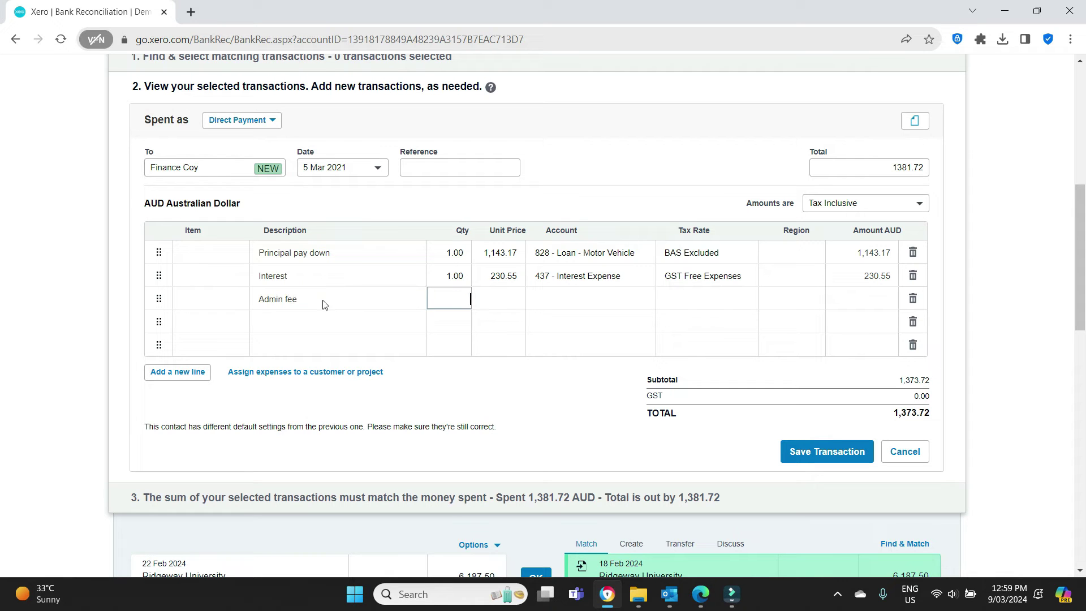
key(Tab)
key(alt+Tab)
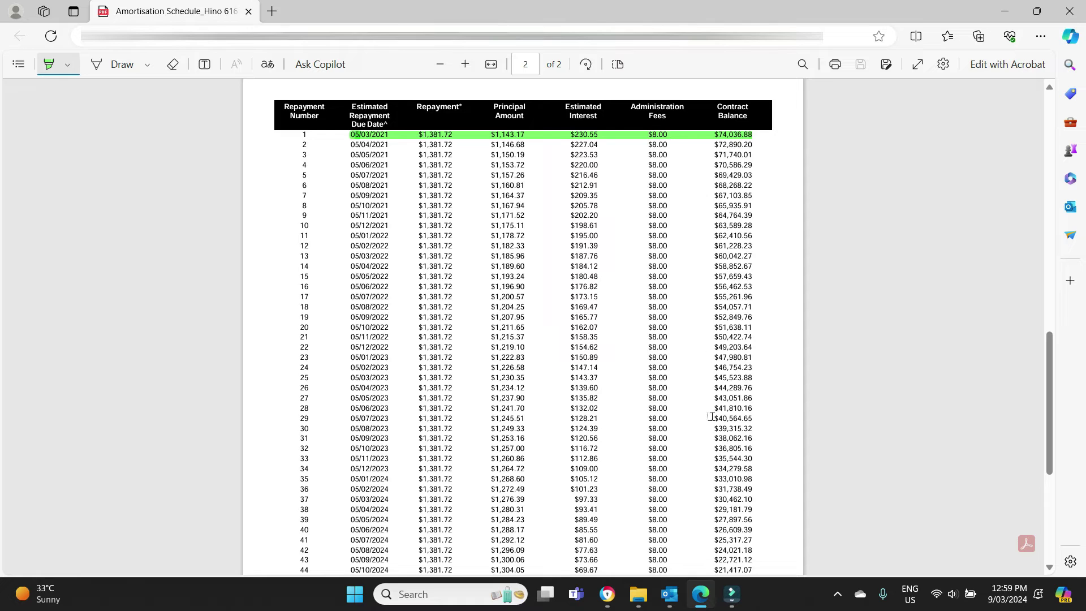
click(607, 594)
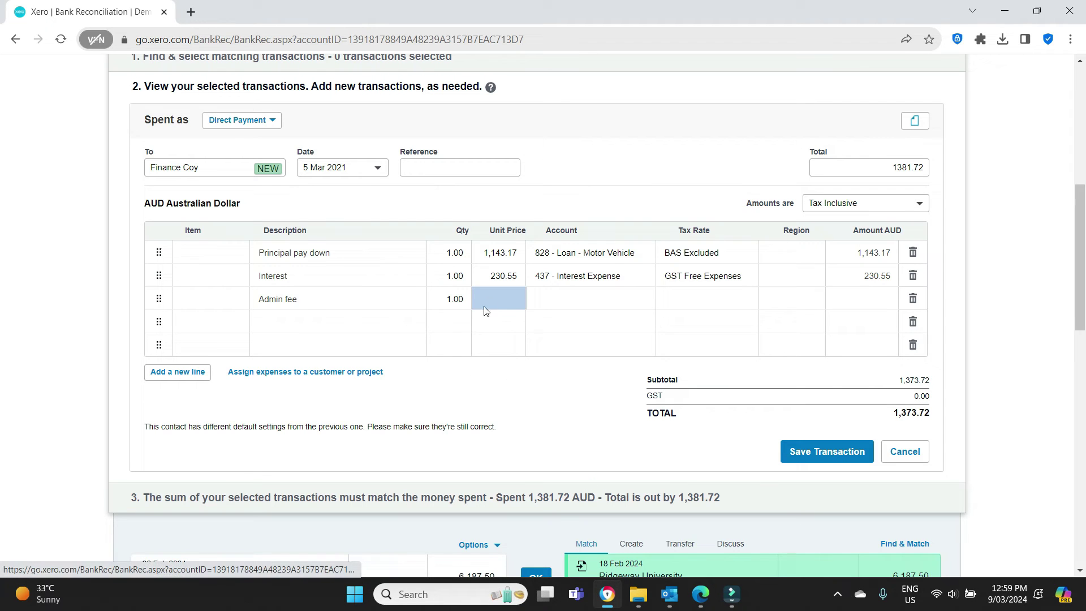
text(8)
key(Tab)
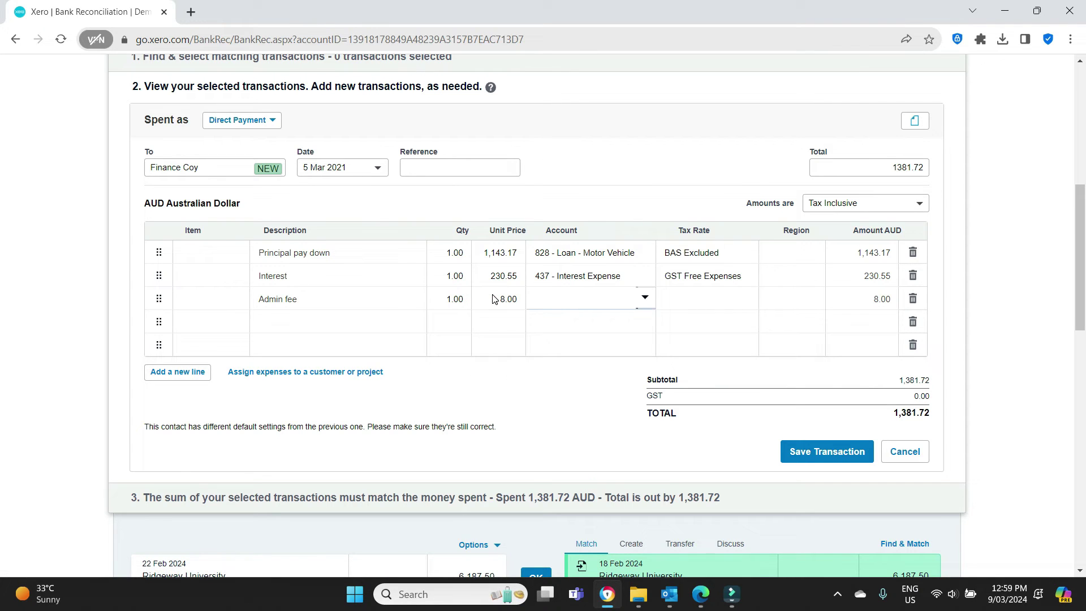
Step: Code the admin fee line to 404 - Bank Fees and recheck the figures in the schedule
text(nank)
key(BackSpace)
key(BackSpace)
key(BackSpace)
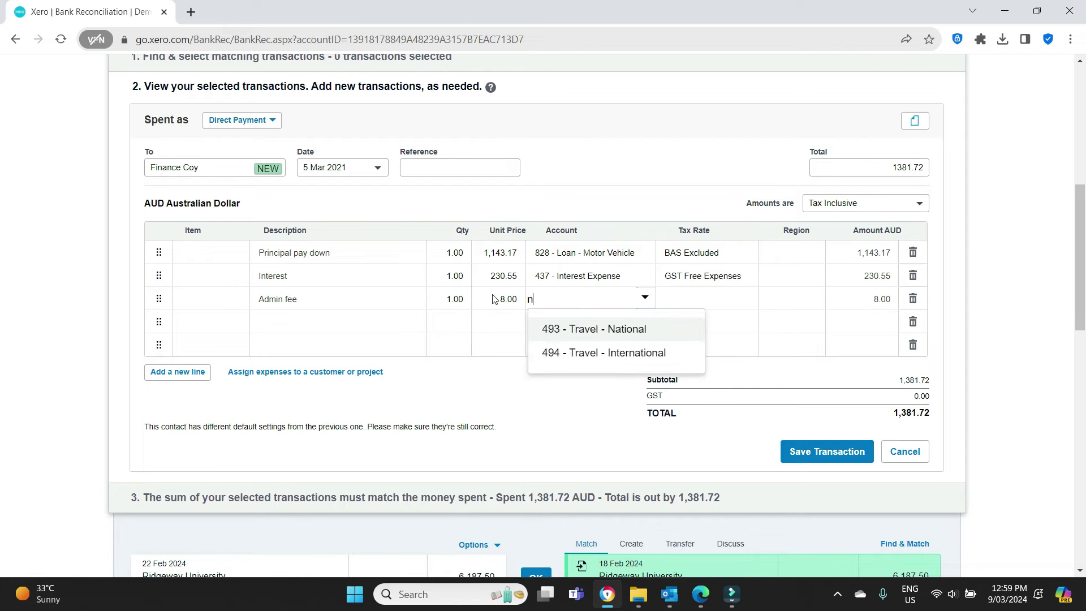
text(bank)
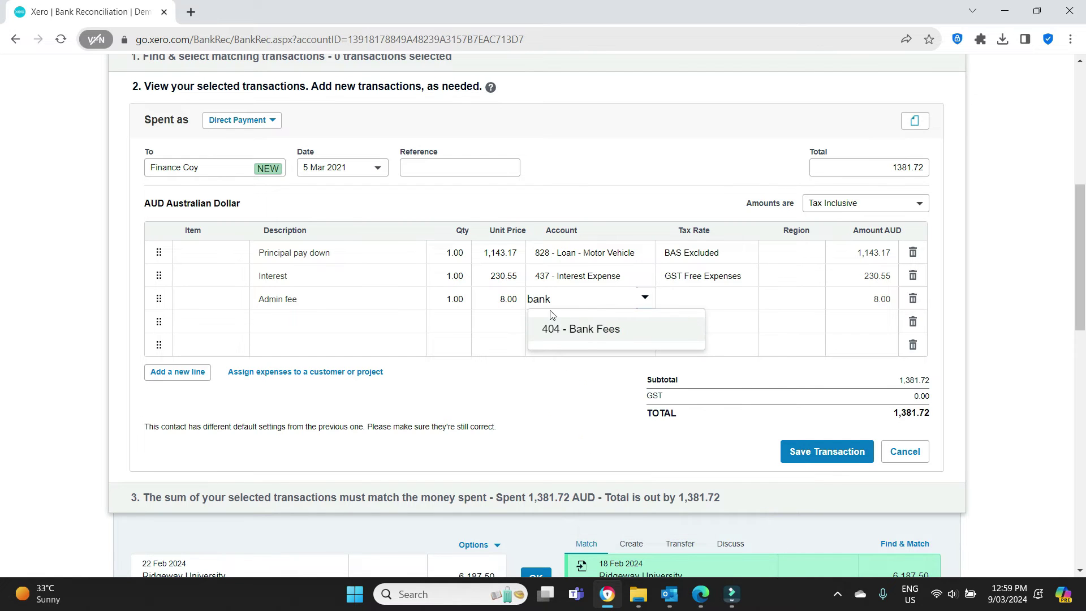
click(587, 333)
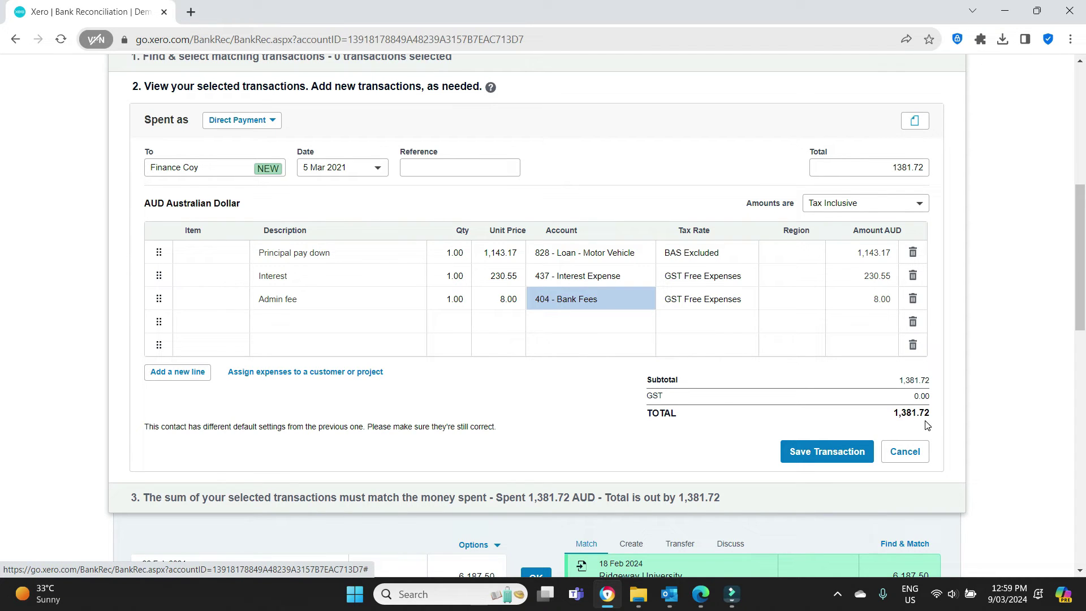
click(701, 594)
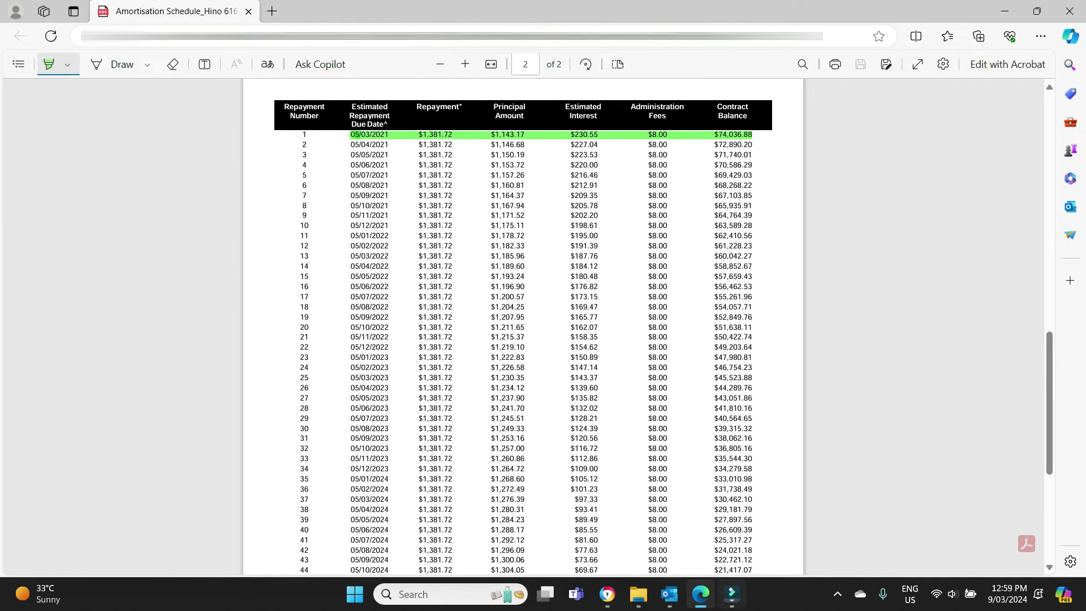
click(607, 594)
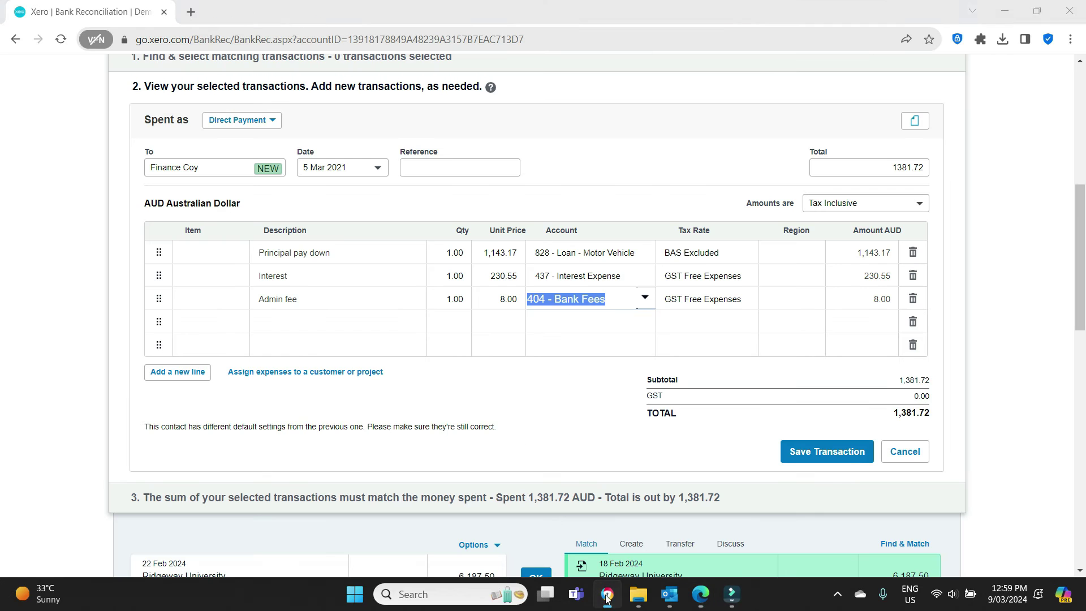
Step: Save and reconcile the 1,381.72 Finance Coy payment, then open Accounting > Profit and Loss
click(827, 452)
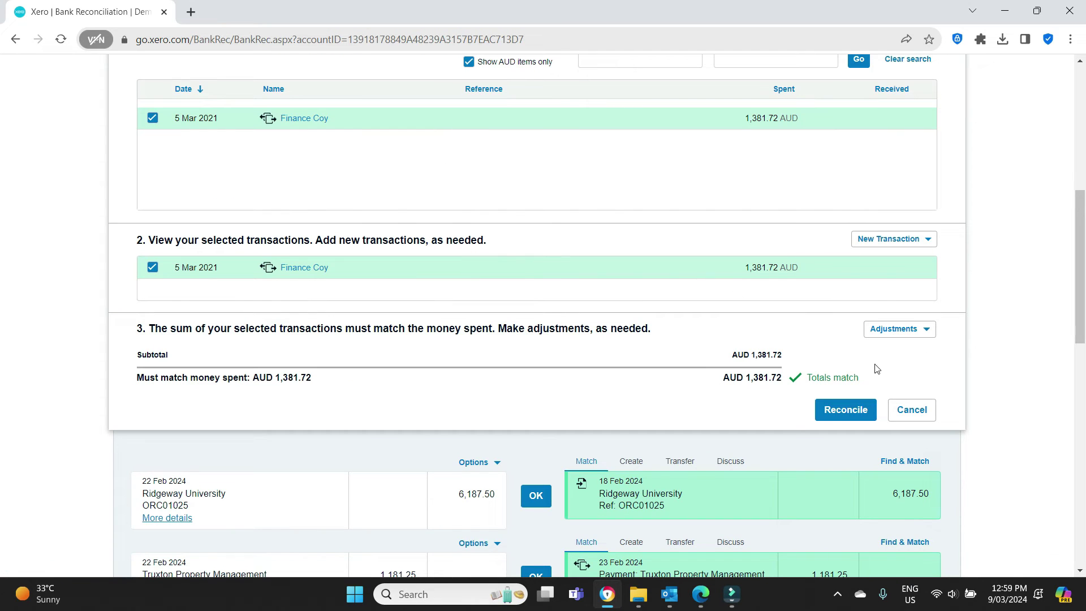
click(846, 409)
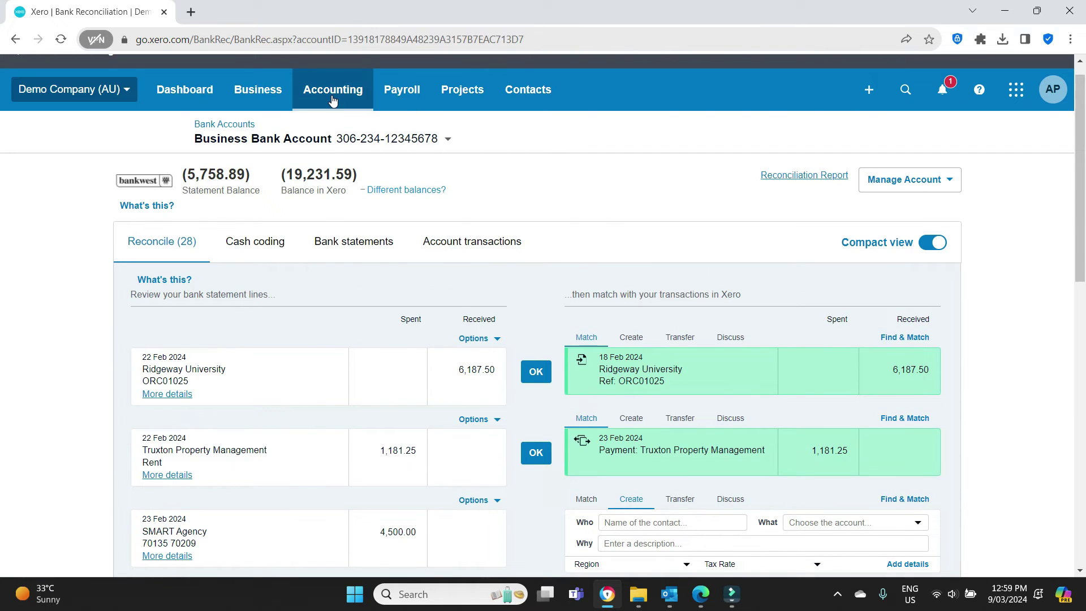
click(333, 92)
click(385, 399)
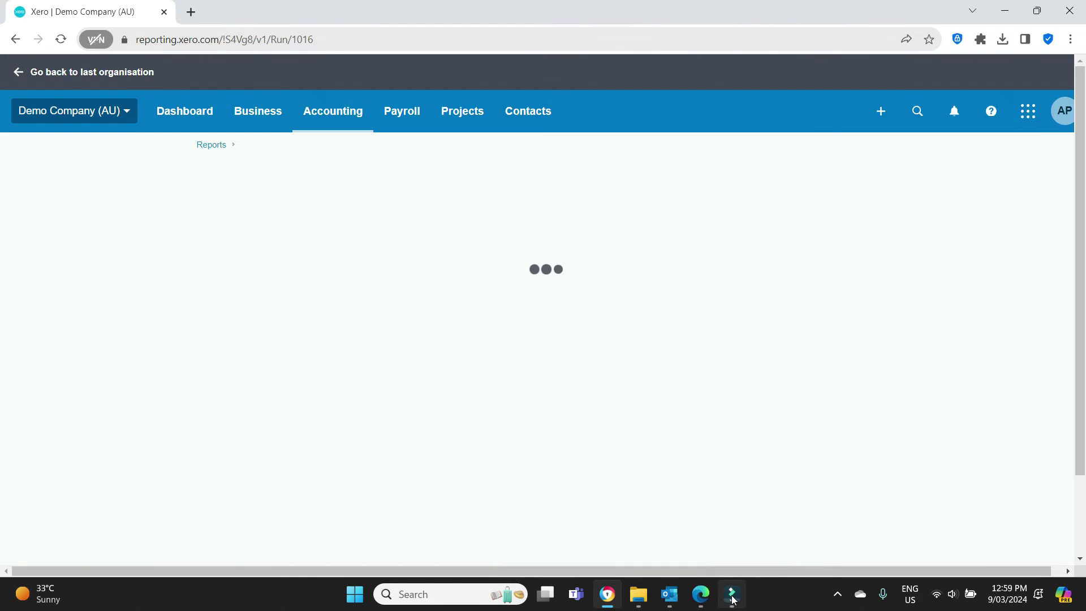
Step: Set the Profit and Loss range to 1–31 Mar 2021 and update, showing Bank Fees 8.00 and Interest 230.55
click(701, 601)
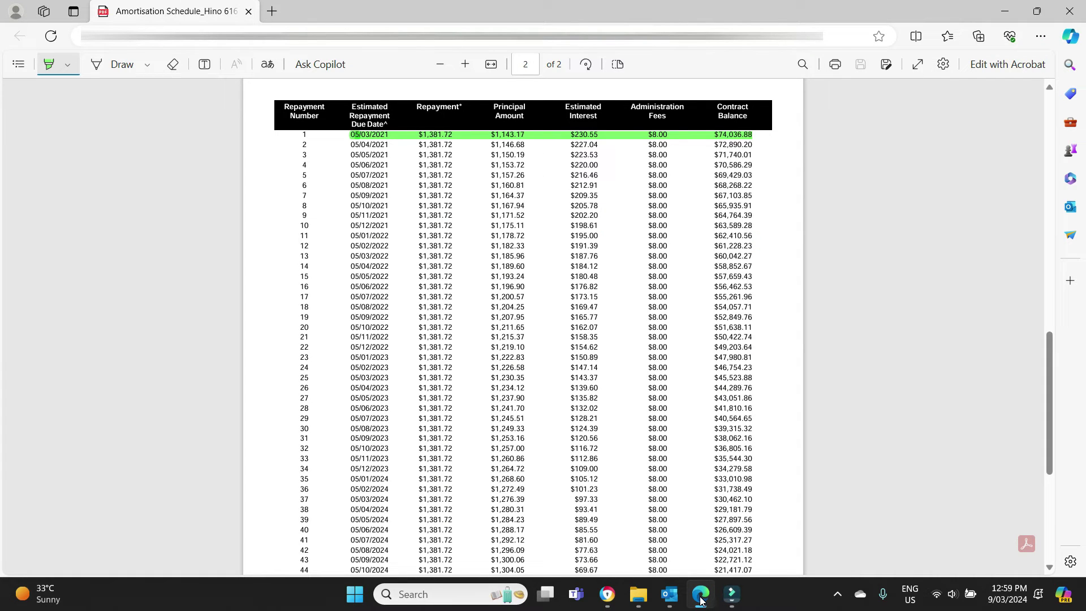
click(700, 600)
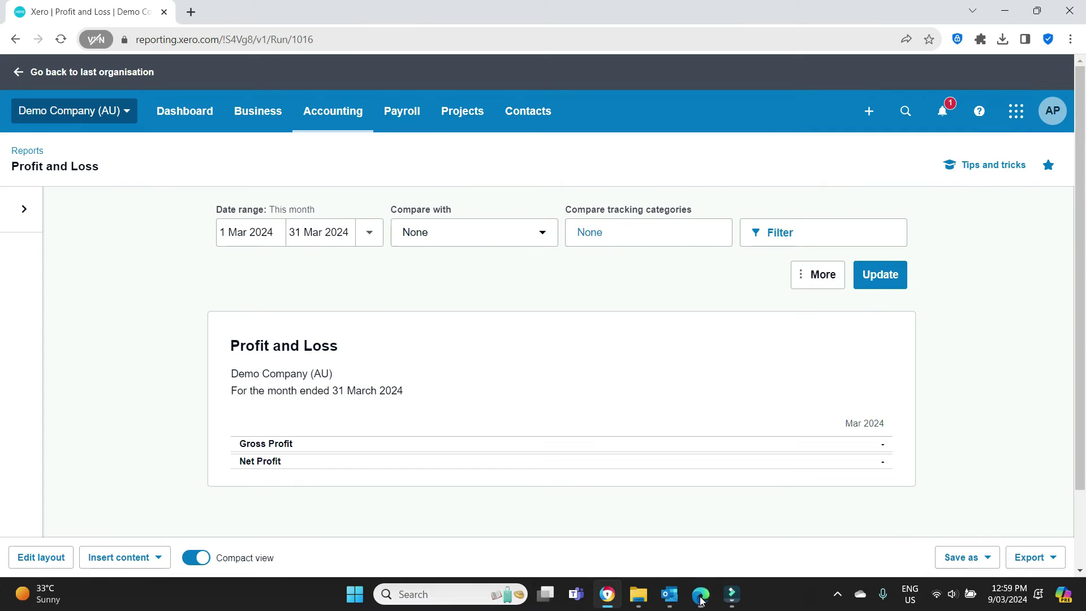
click(269, 233)
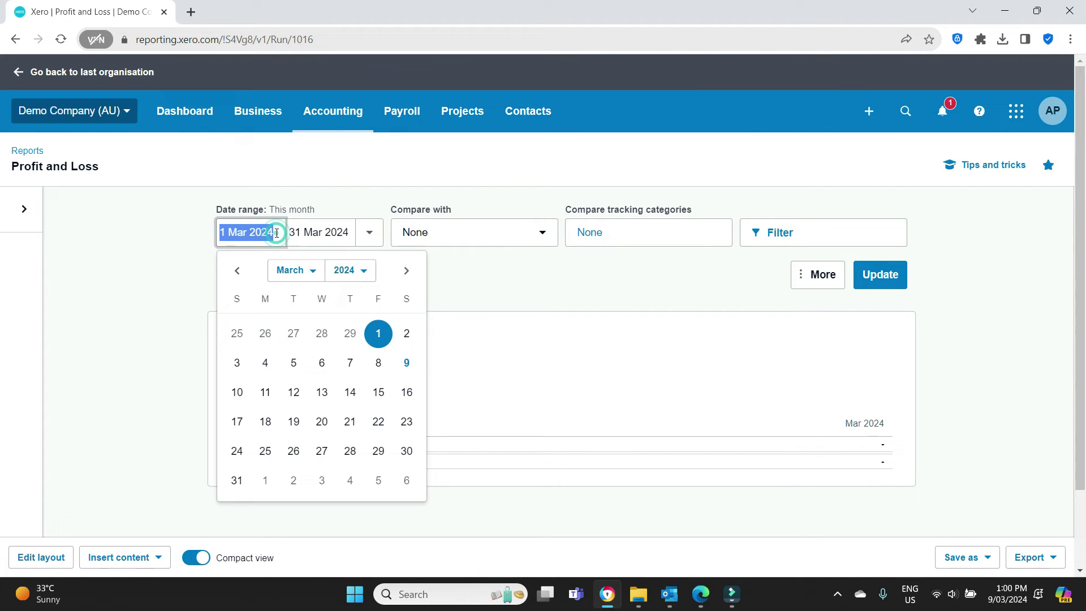
click(278, 233)
key(BackSpace)
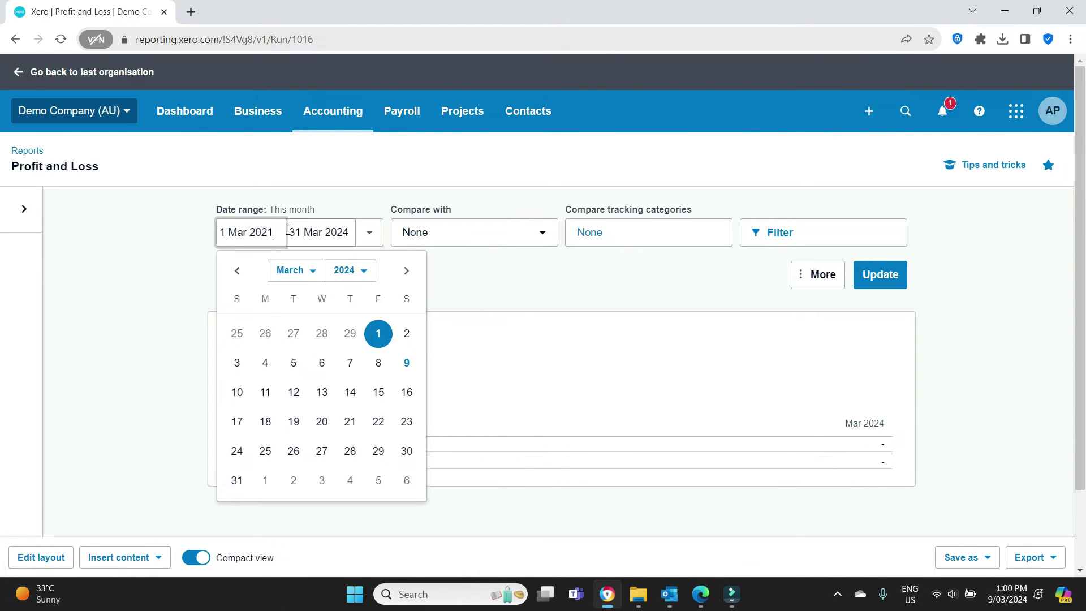
click(296, 232)
click(352, 231)
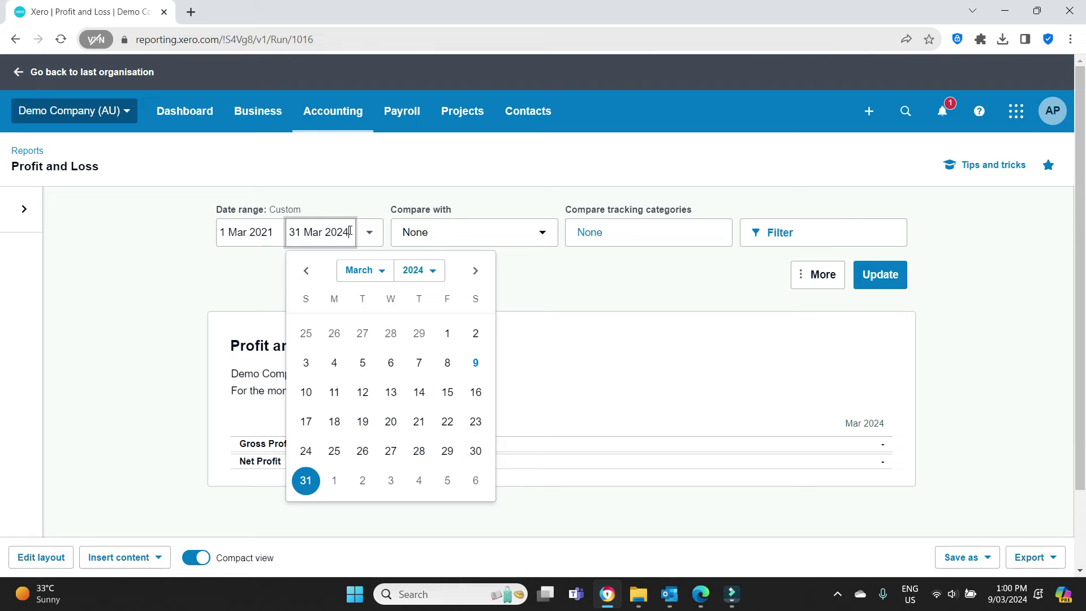
key(BackSpace)
click(624, 277)
click(896, 286)
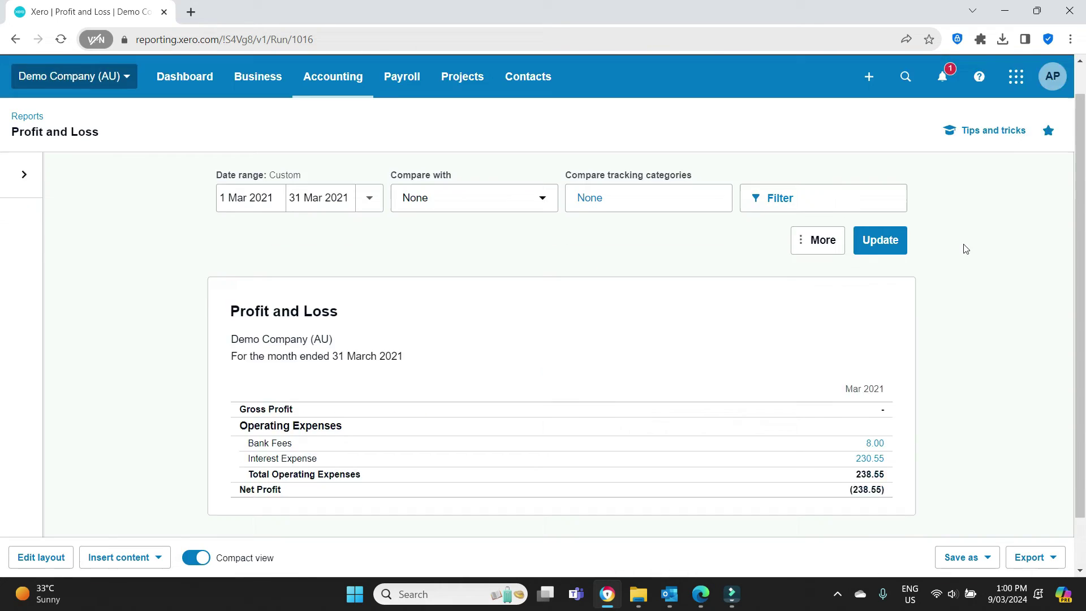
scroll(962, 246, down, 2)
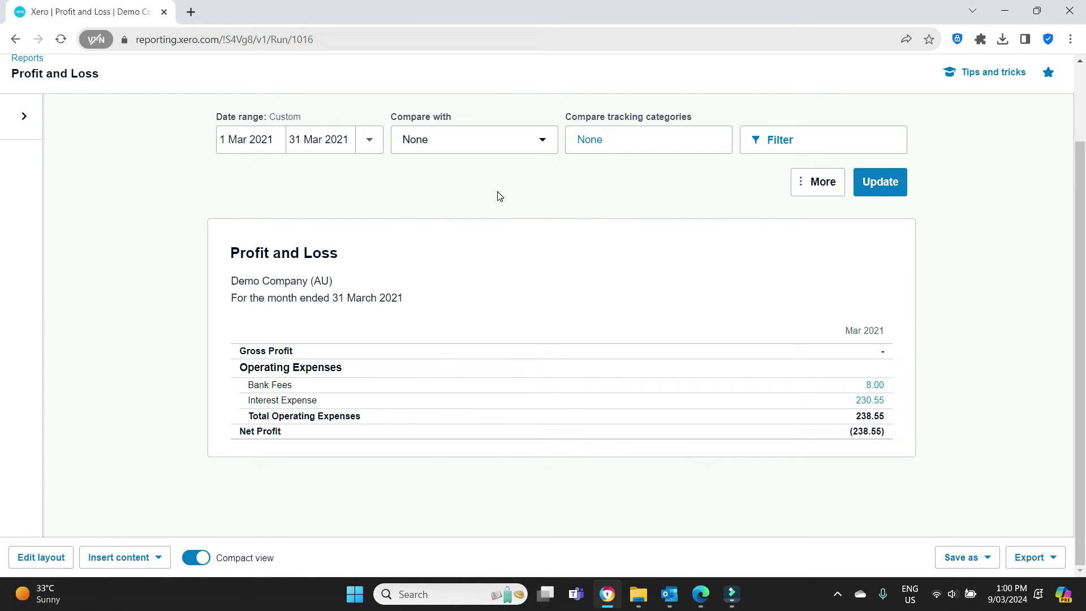
scroll(448, 230, up, 2)
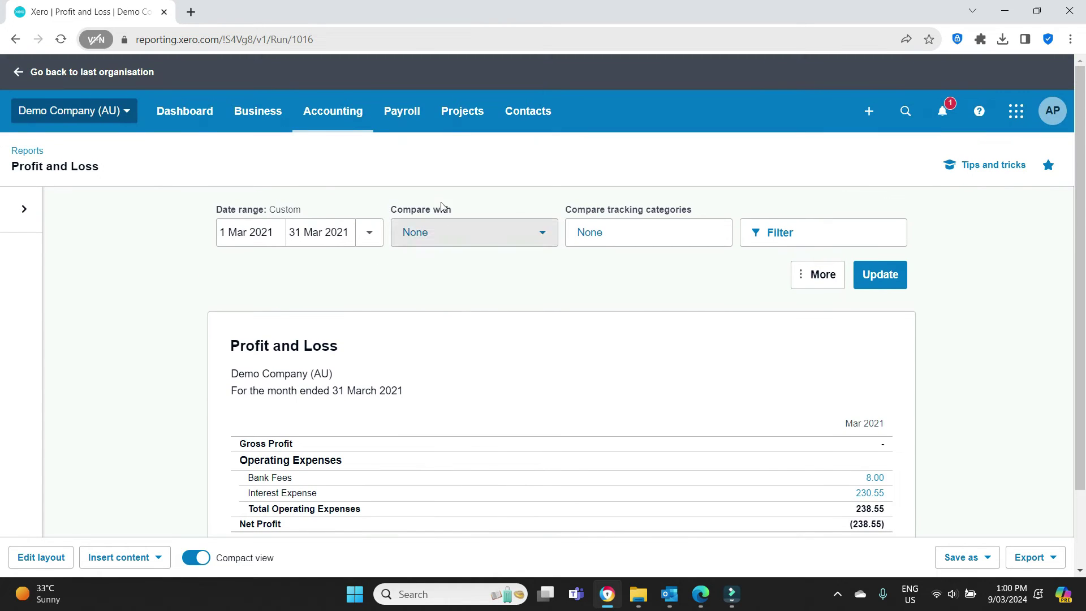
Step: Open the Balance Sheet and compare Loan - Motor Vehicle (1,143.17) against the amortisation schedule
click(335, 117)
click(374, 395)
scroll(1001, 326, down, 2)
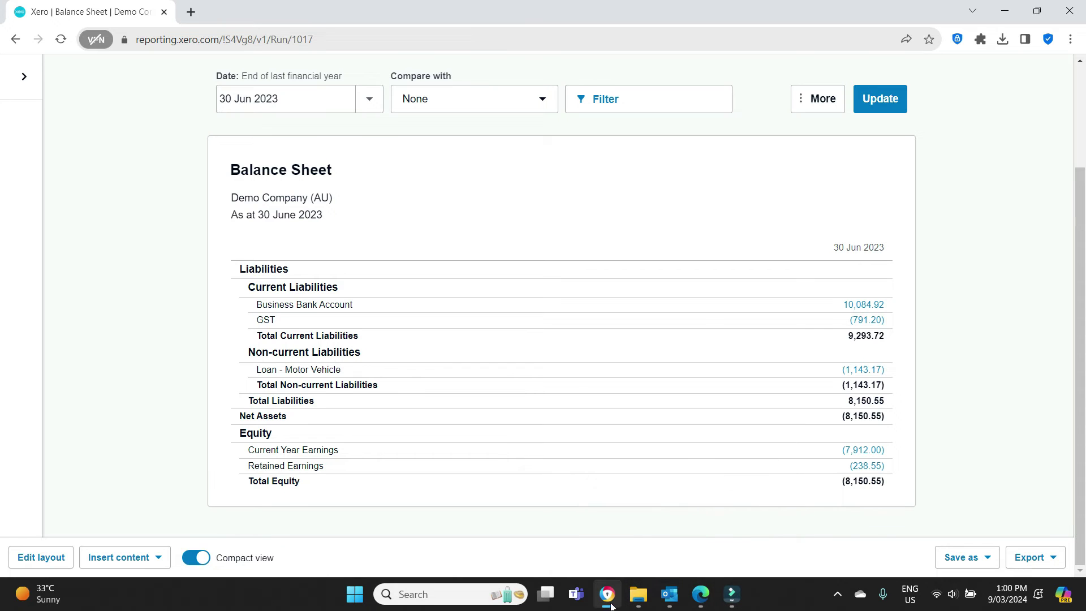
click(700, 593)
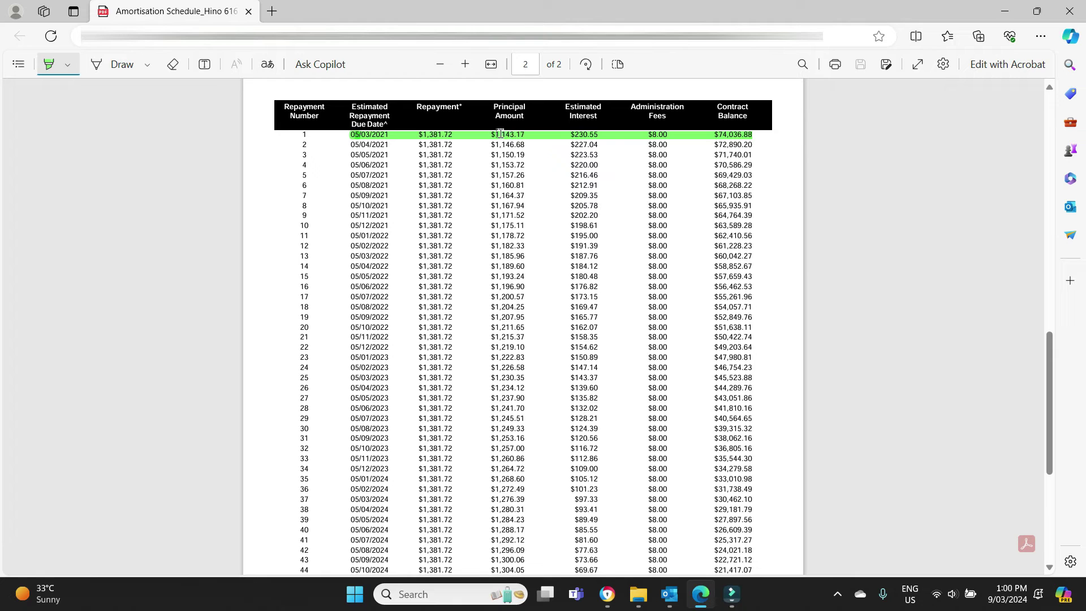
click(1005, 11)
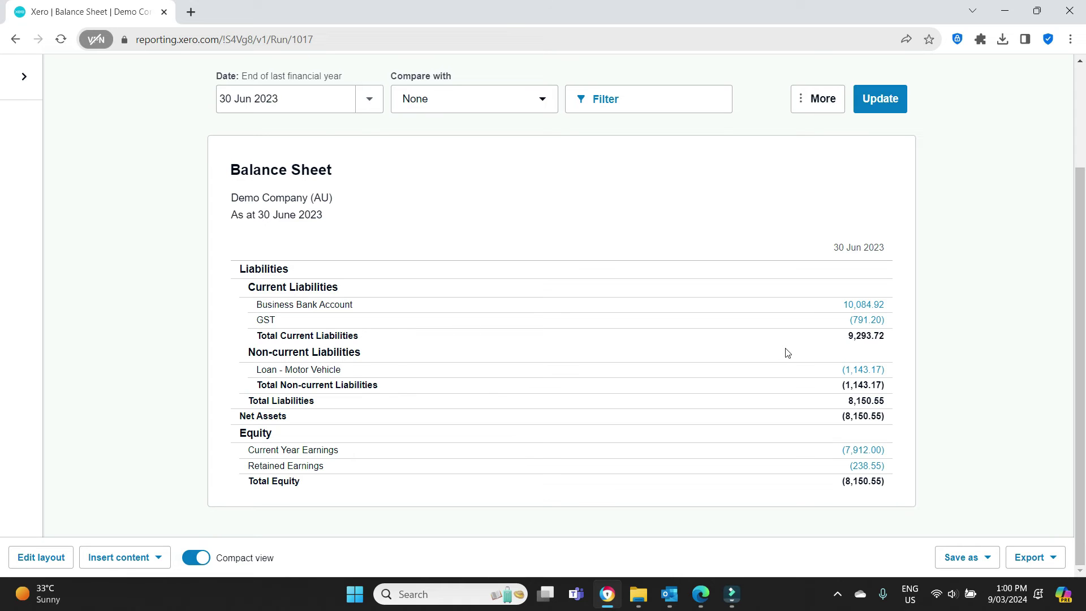
click(700, 594)
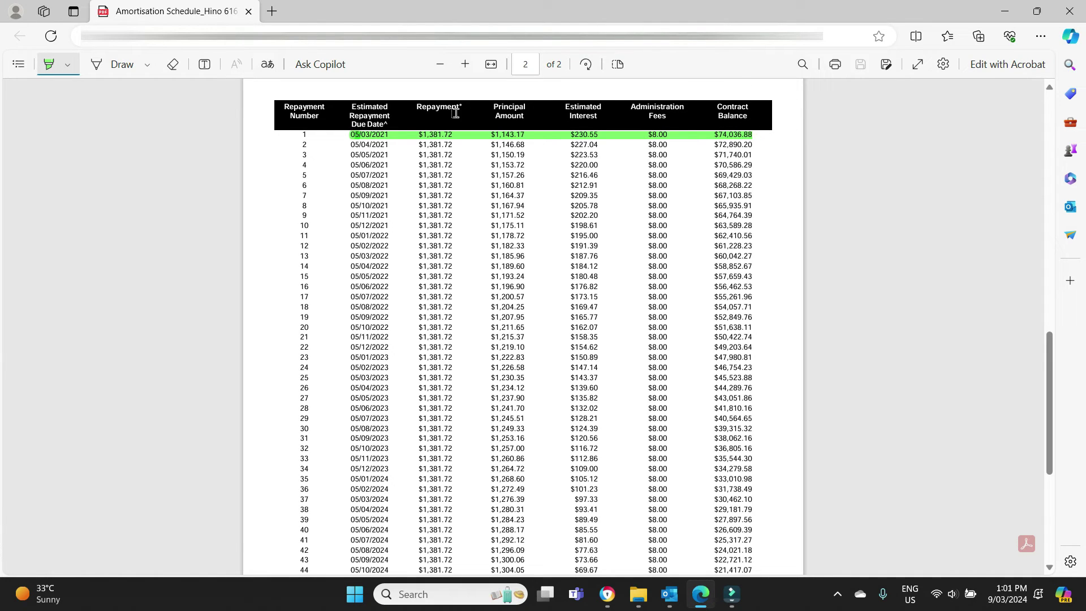
click(1007, 12)
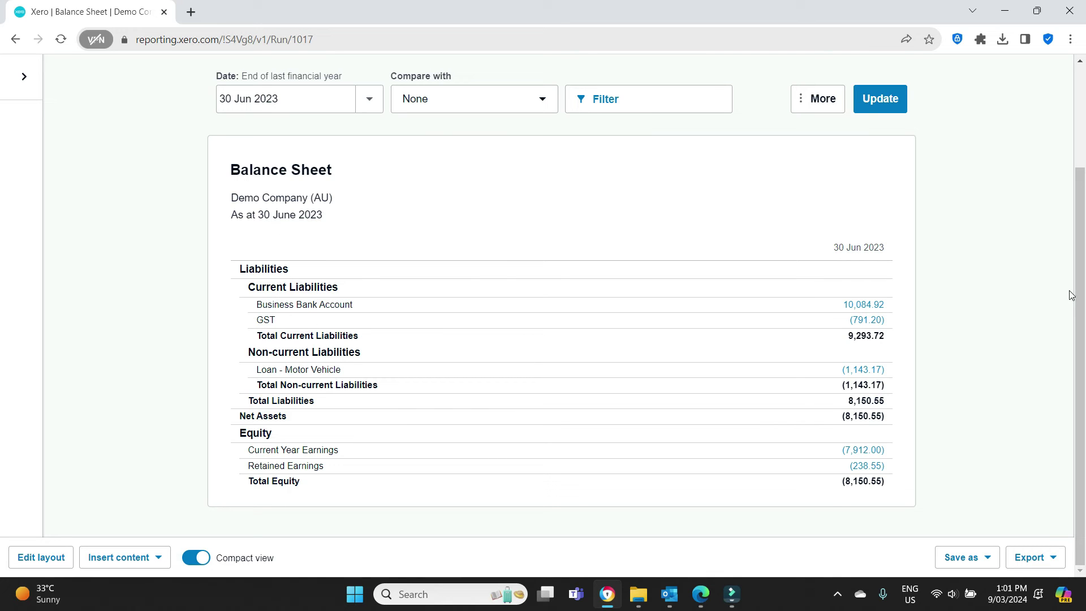
Step: Flip between the Balance Sheet and the schedule, ending on the PDF's $1,143.17 first principal
mouse_move(700, 594)
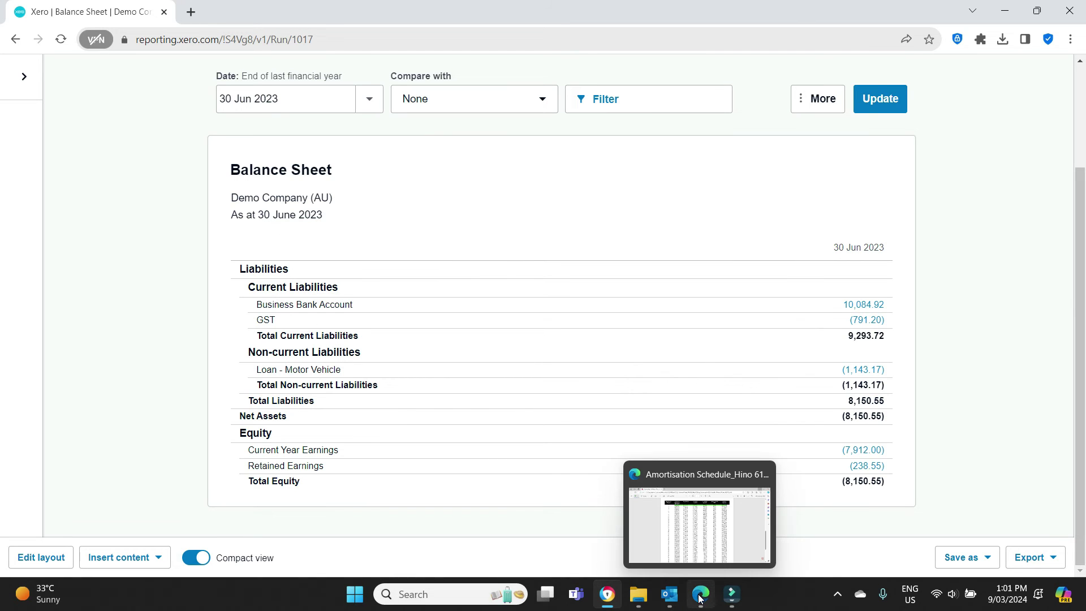
click(705, 515)
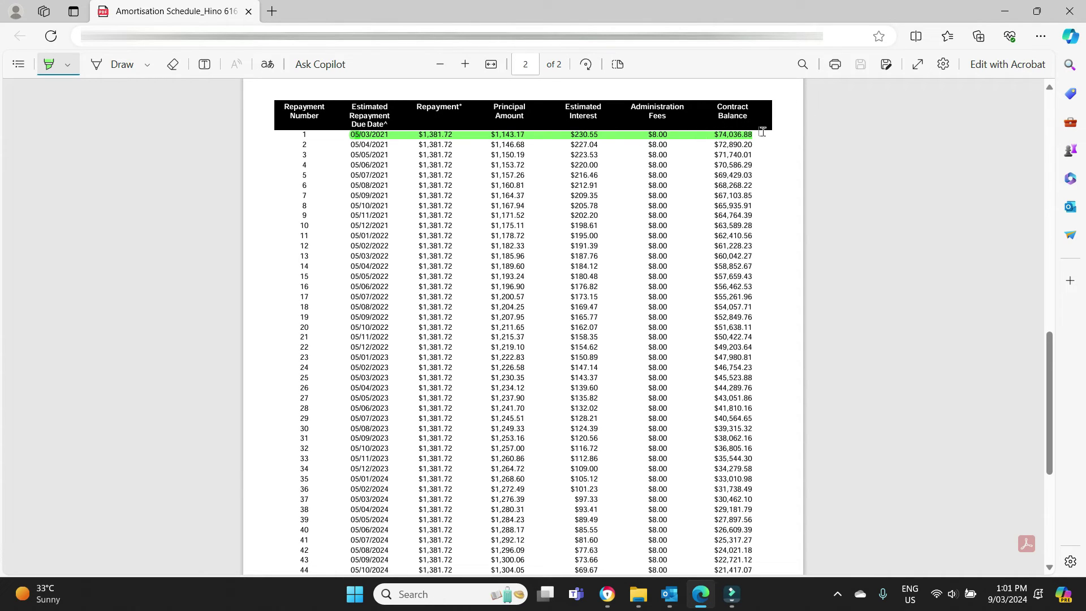
click(1005, 11)
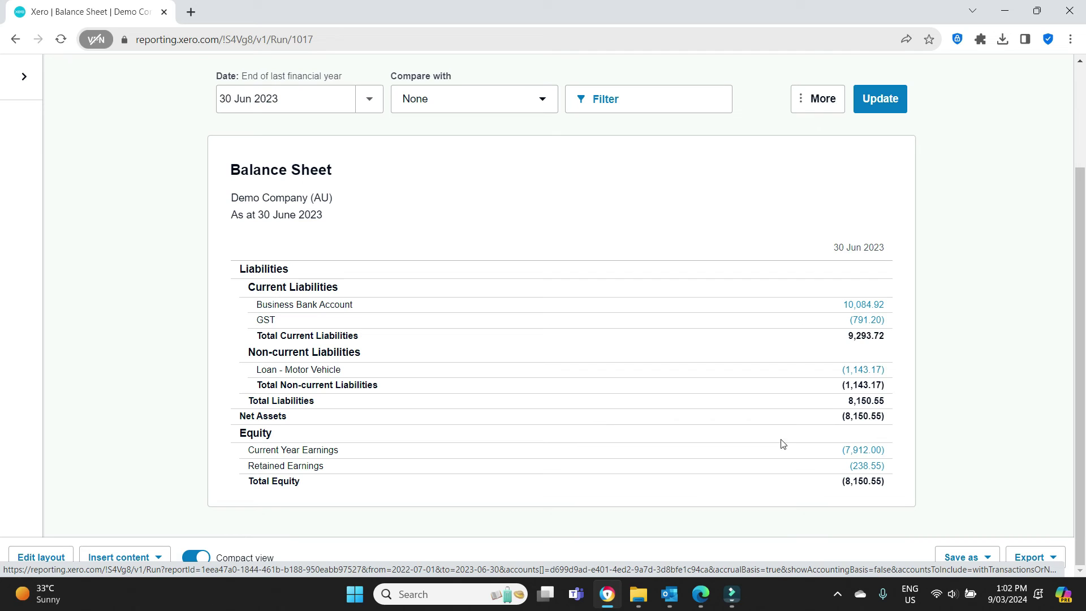
click(700, 594)
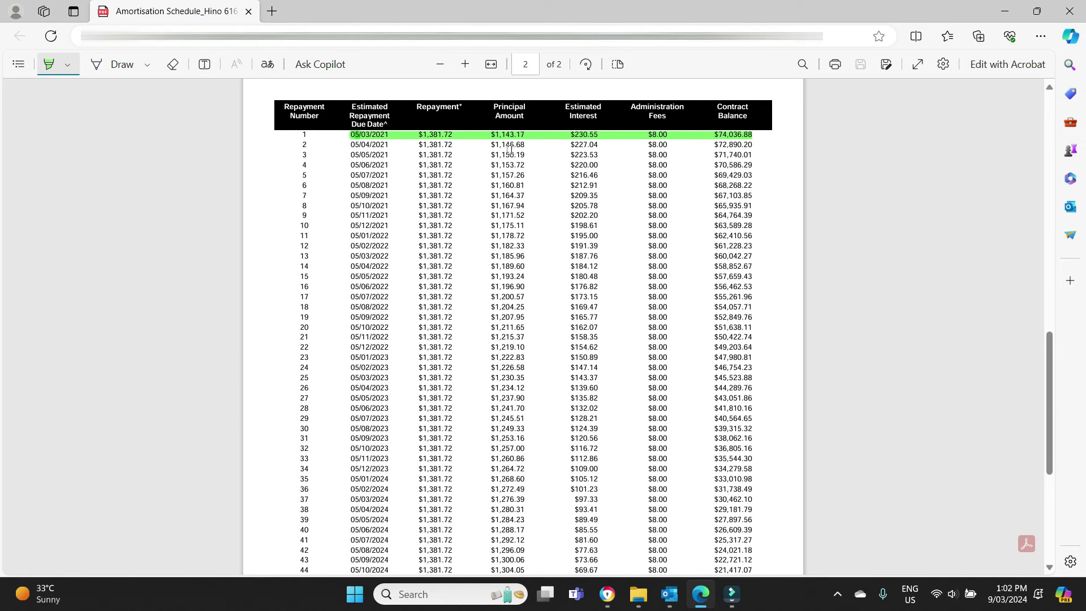
key(alt+Tab)
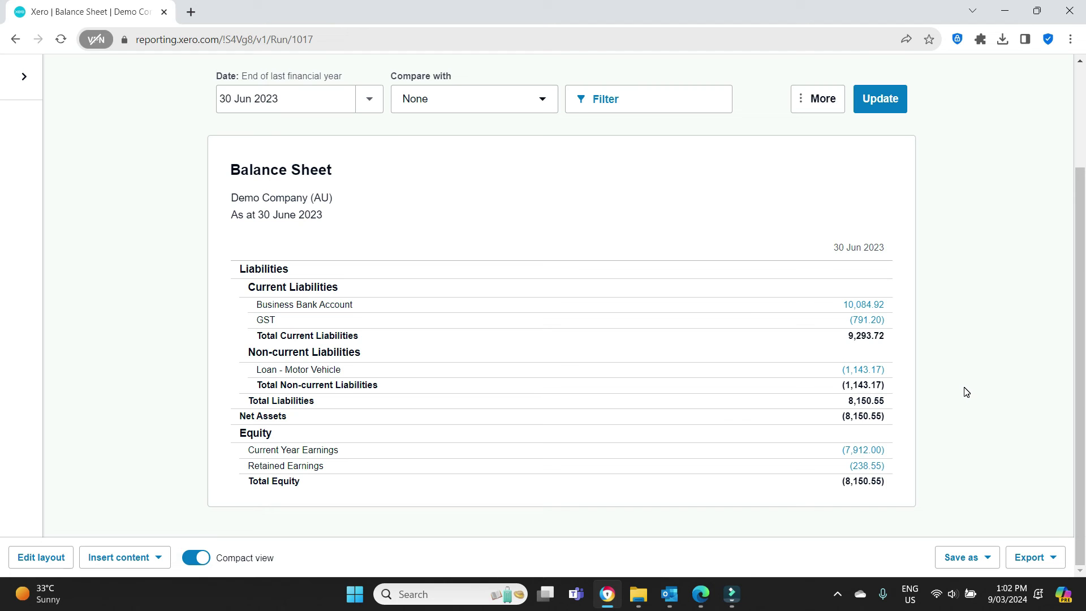
key(alt+Tab)
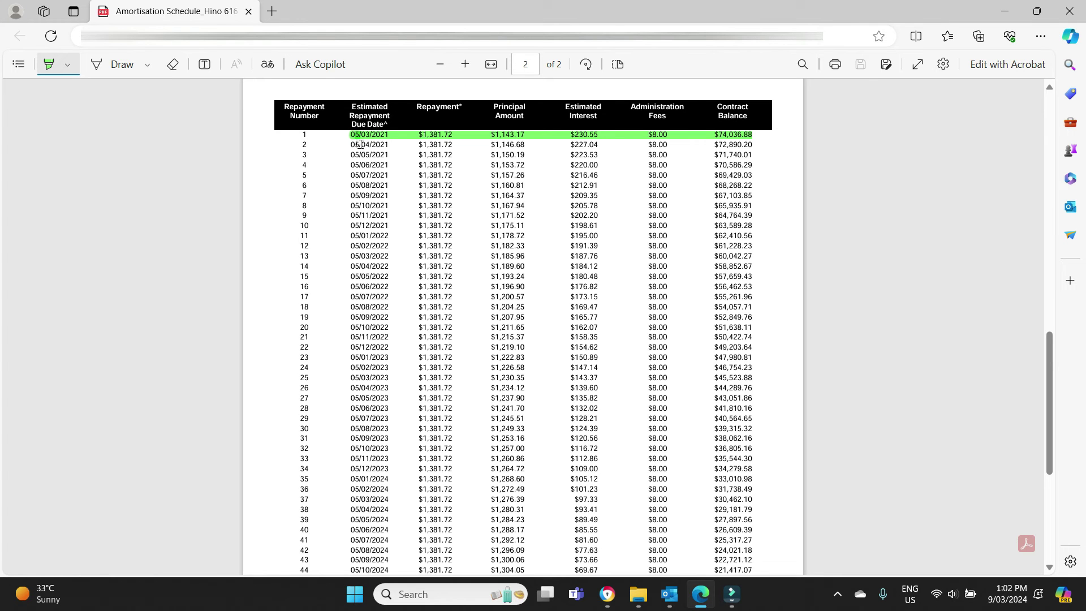
Step: Highlight row 2 (05/04/2021) of the amortisation table in green, then go back to the Xero Balance Sheet
drag(358, 145, 742, 145)
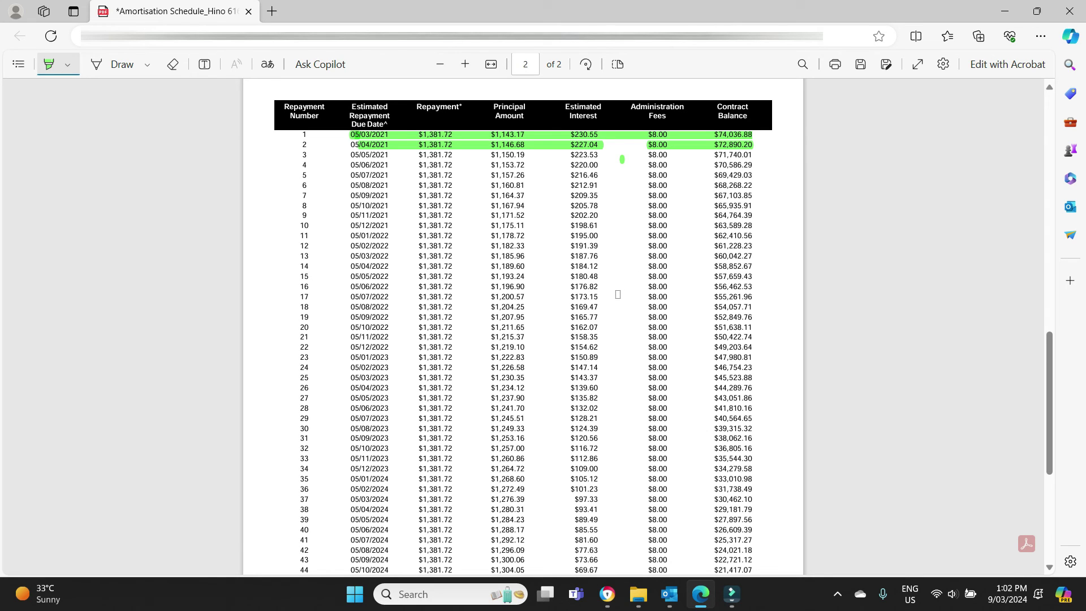
mouse_move(607, 592)
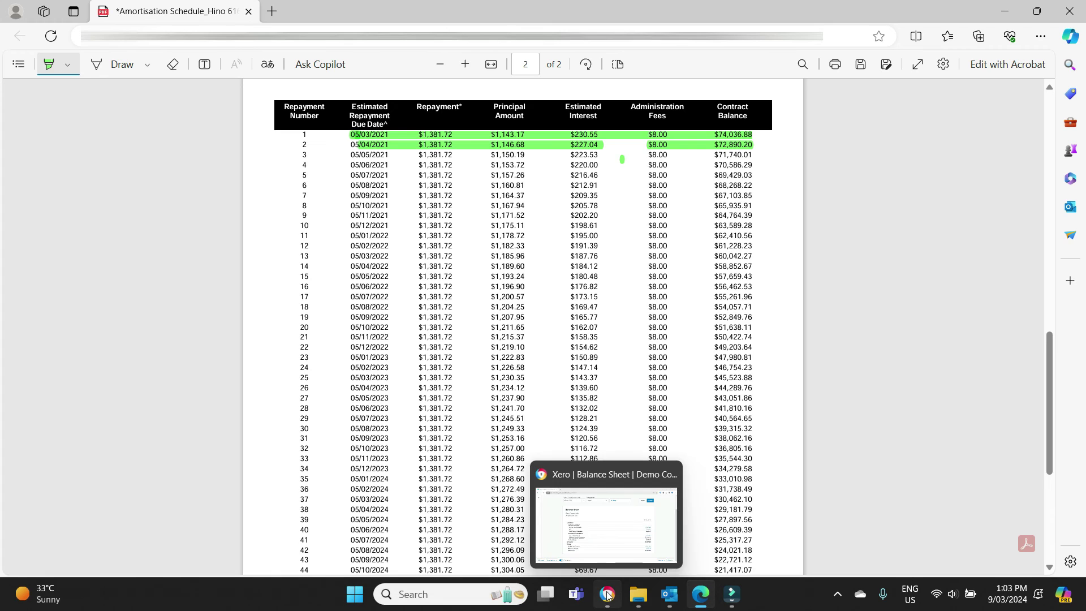
click(606, 593)
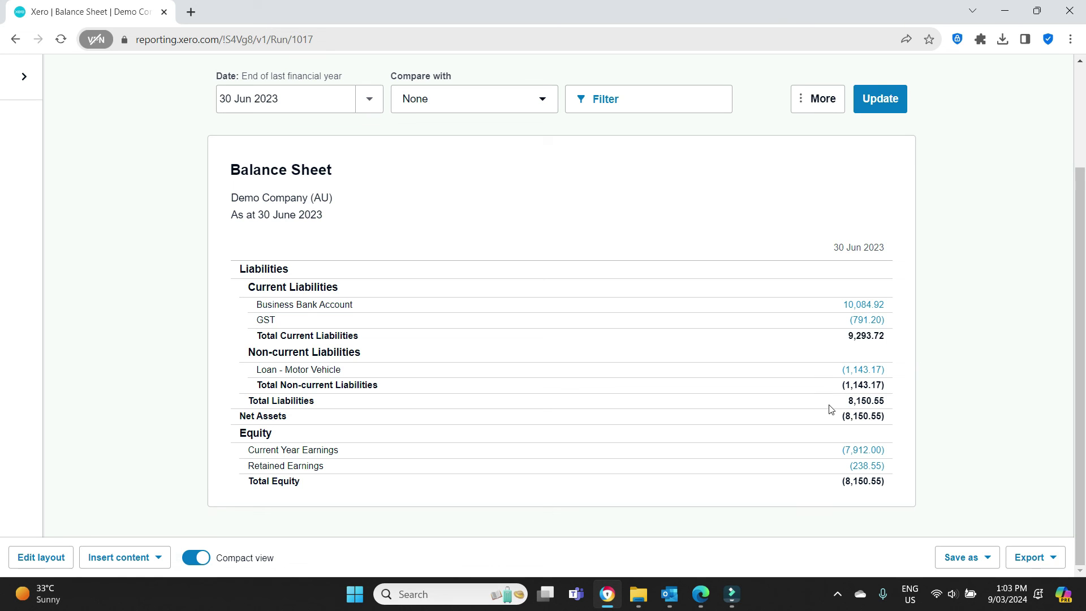
Step: Bring the amortisation schedule PDF, with repayments 1 and 2 highlighted green, in front of Xero
click(705, 598)
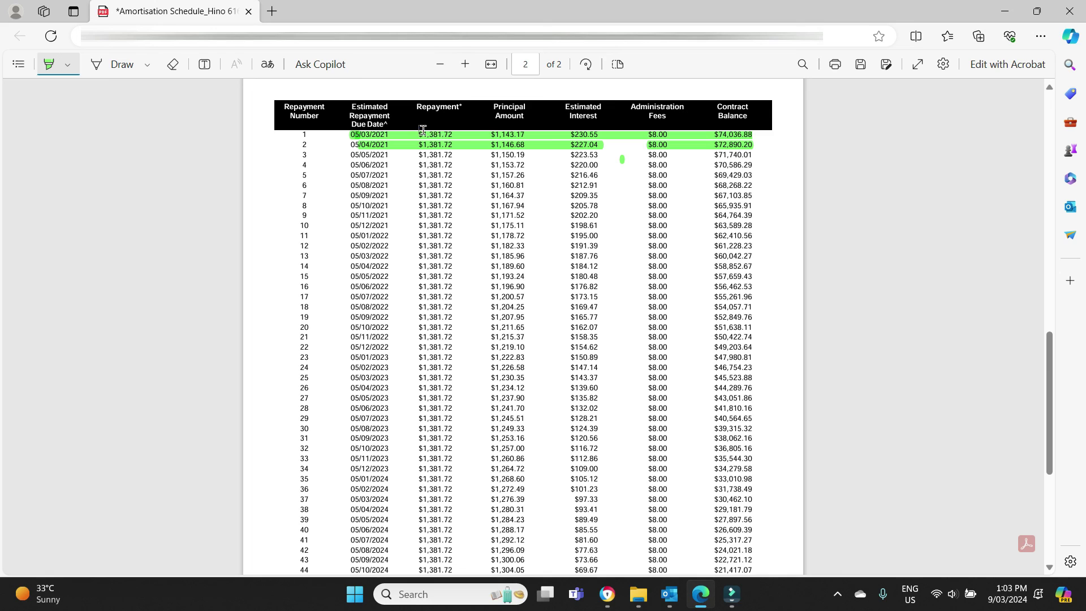